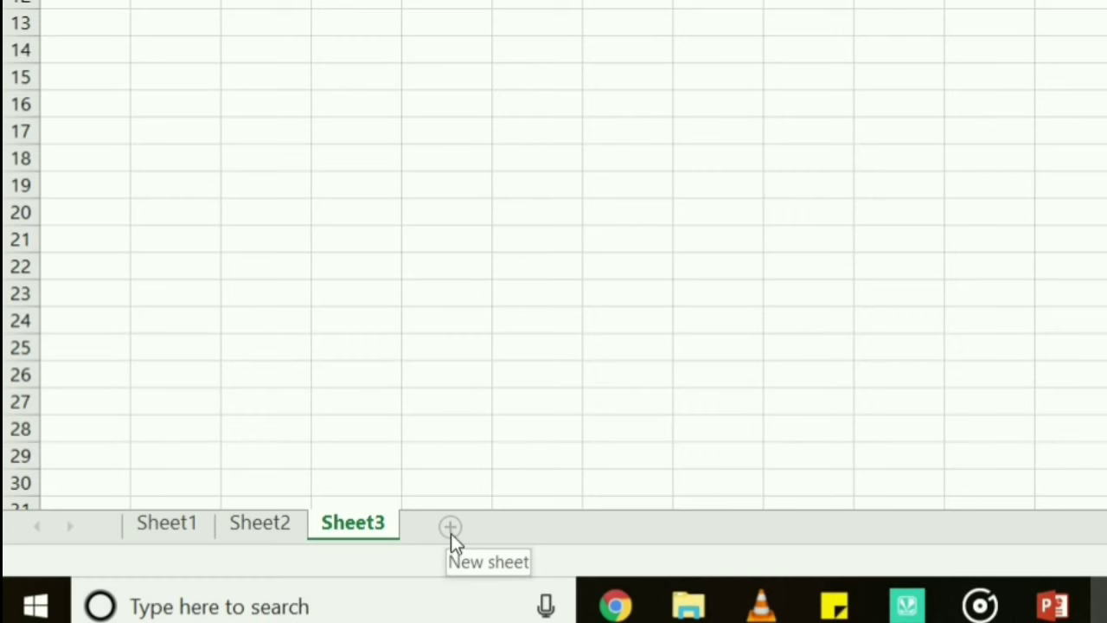
Step: Add Sheet4 and Sheet5 as new blank worksheets at the end of the tab row
click(451, 527)
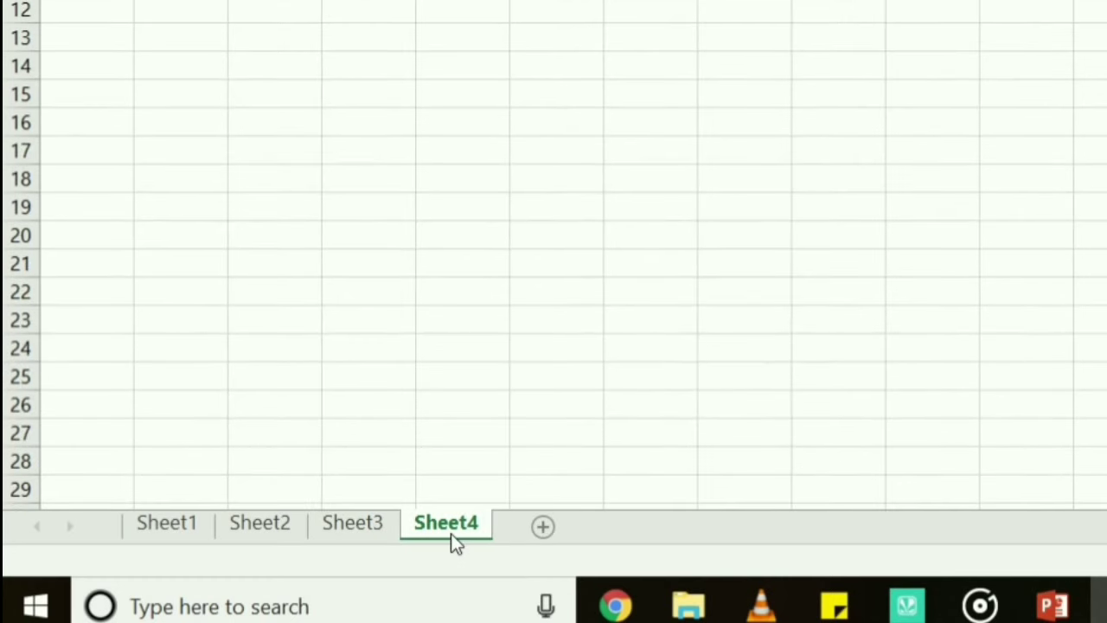
click(543, 530)
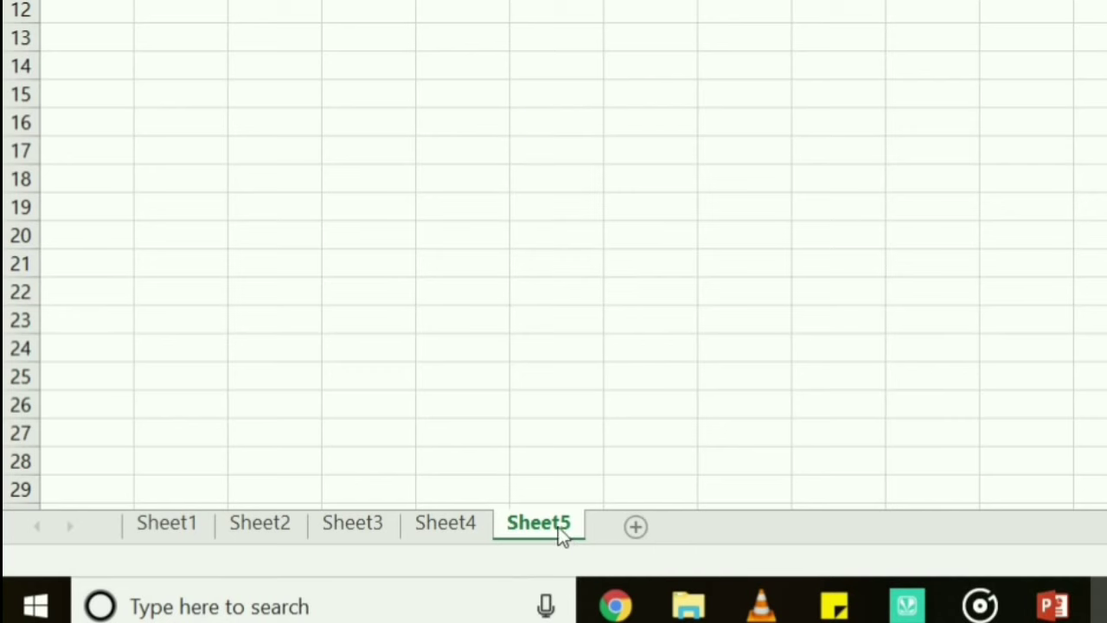
Step: Insert a blank Worksheet, Sheet6, before Sheet5 through the tab's Insert dialog
right_click(559, 530)
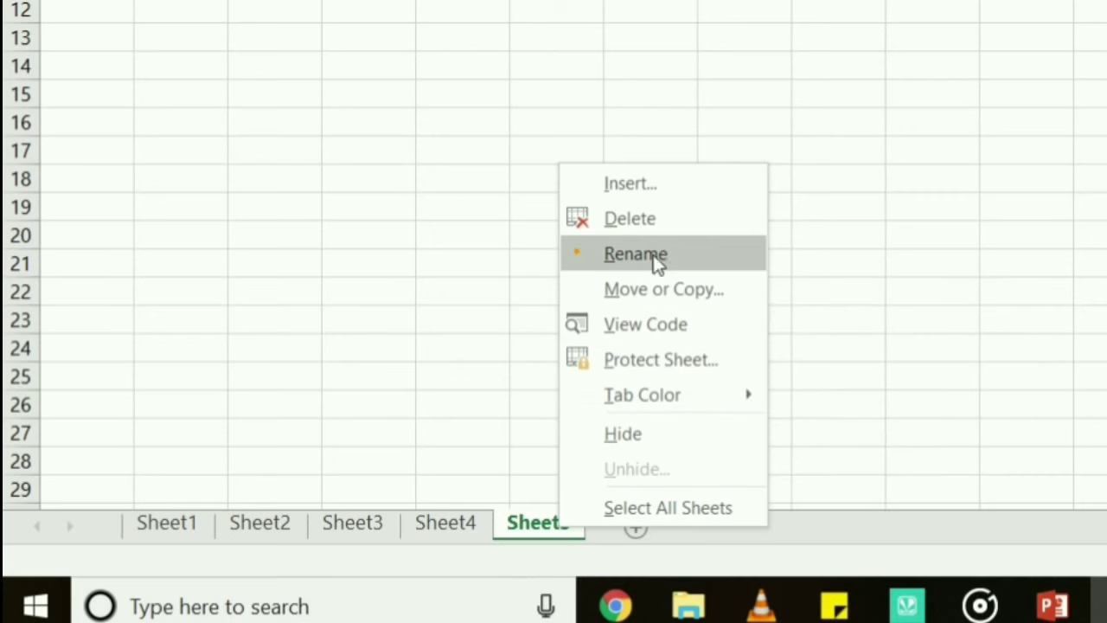
click(658, 185)
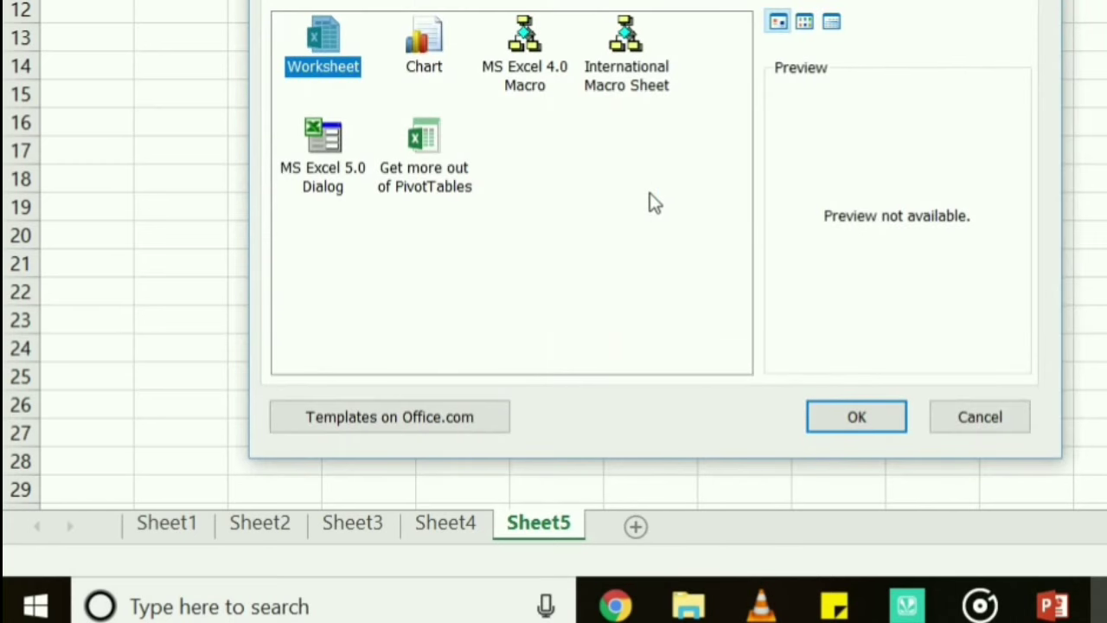
click(350, 90)
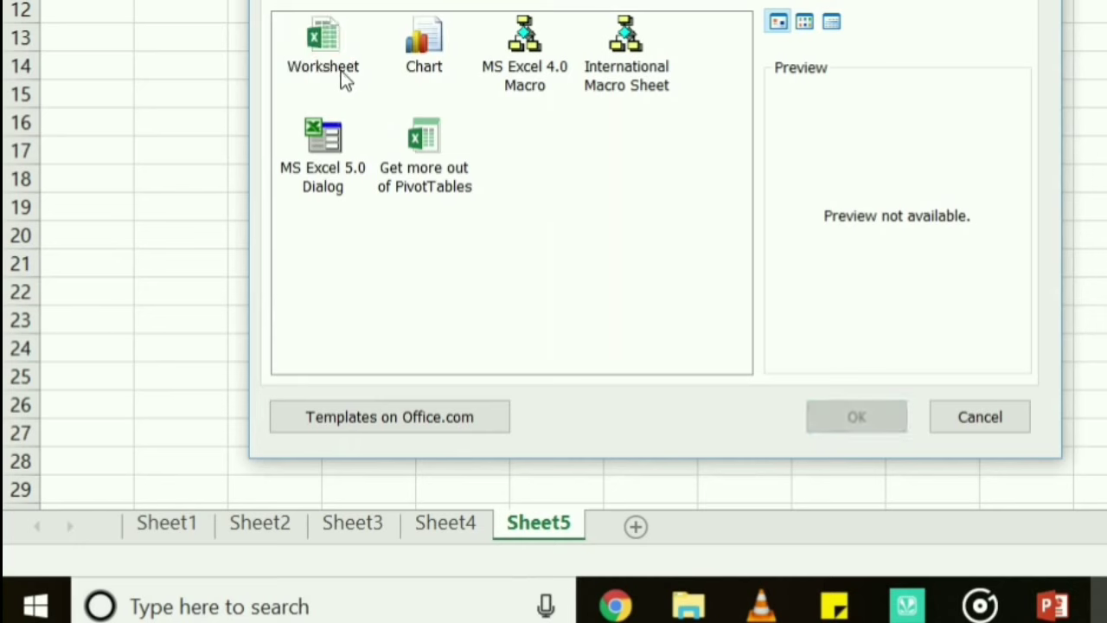
click(336, 50)
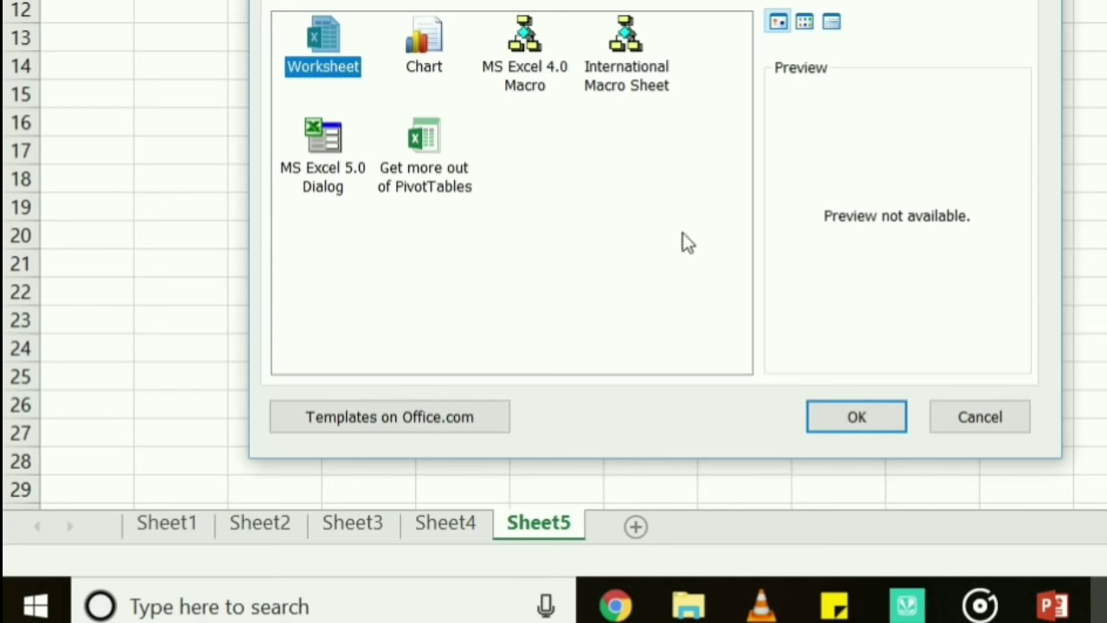
click(880, 419)
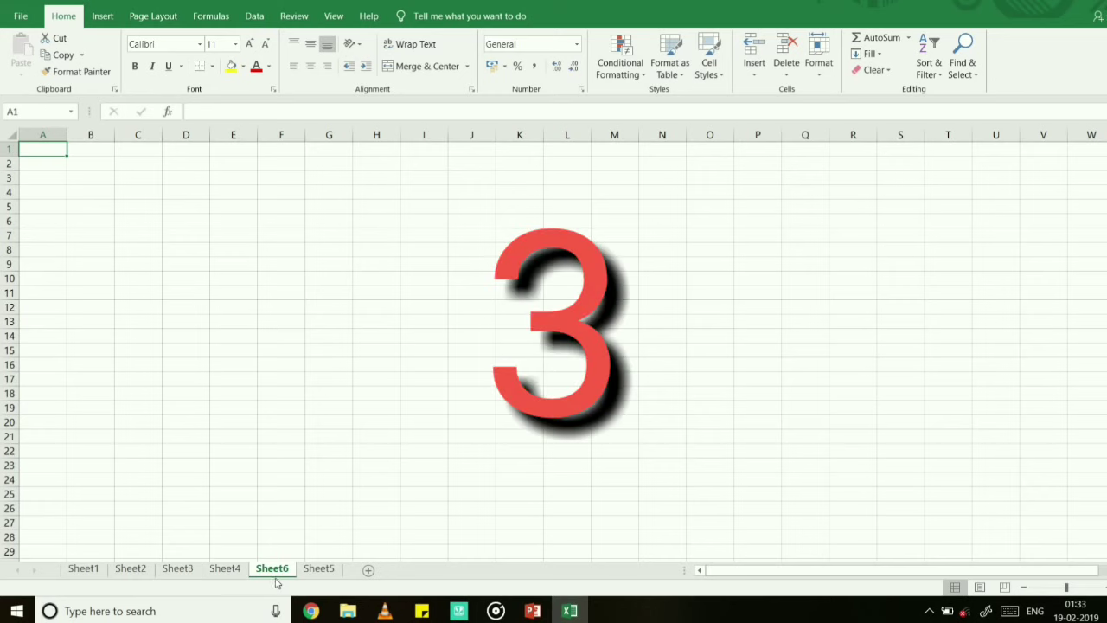
Step: Insert Sheet7 before Sheet6 with the Home ribbon's Insert Sheet command
right_click(278, 573)
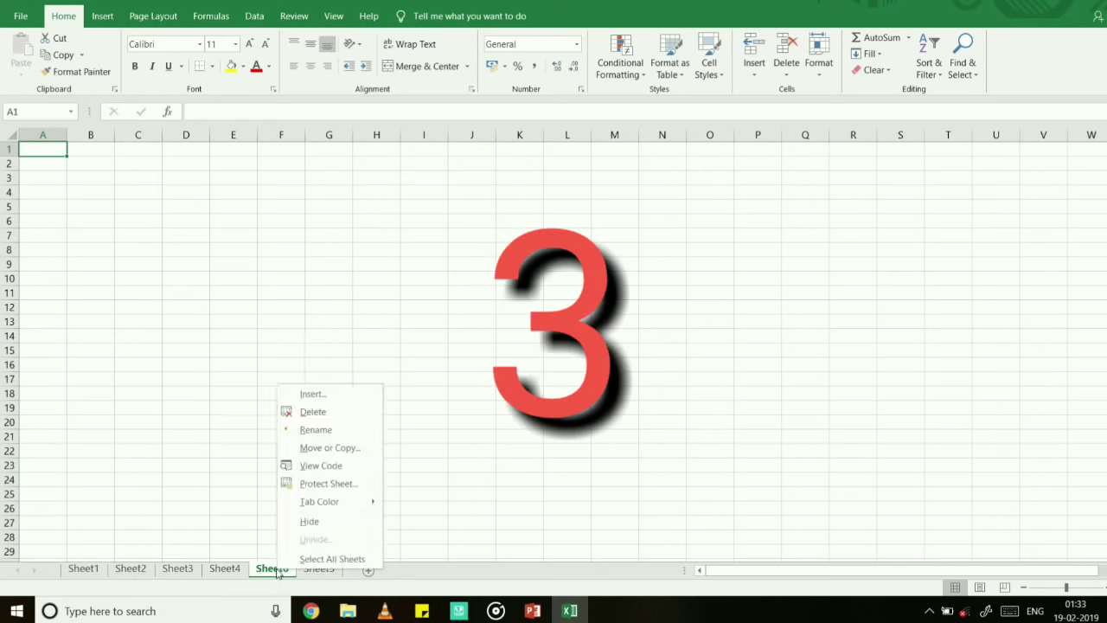
key(Escape)
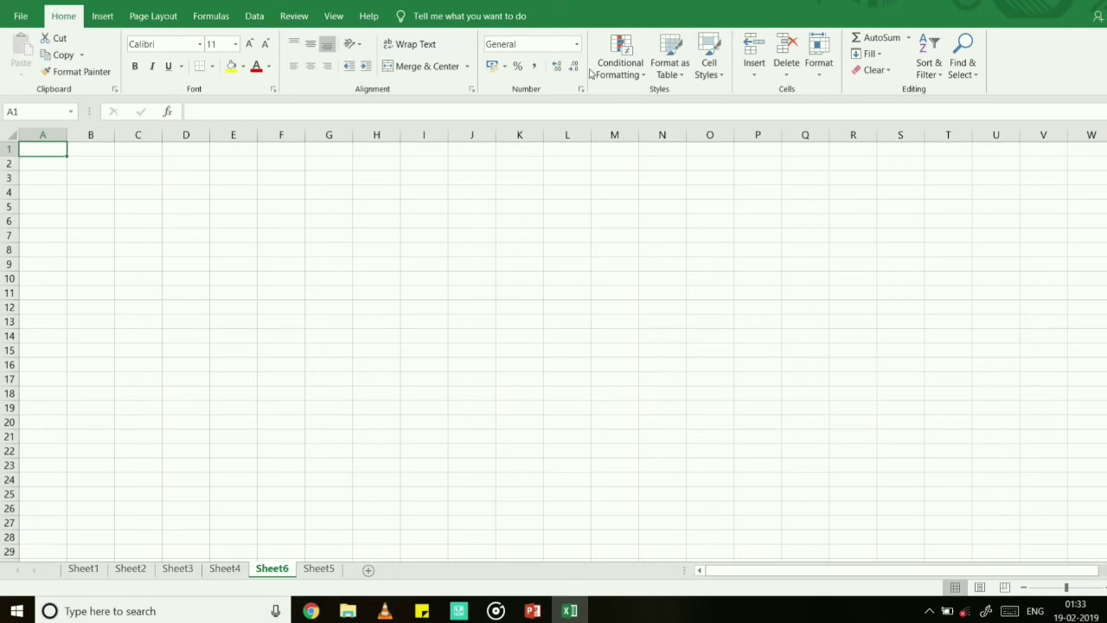
click(752, 78)
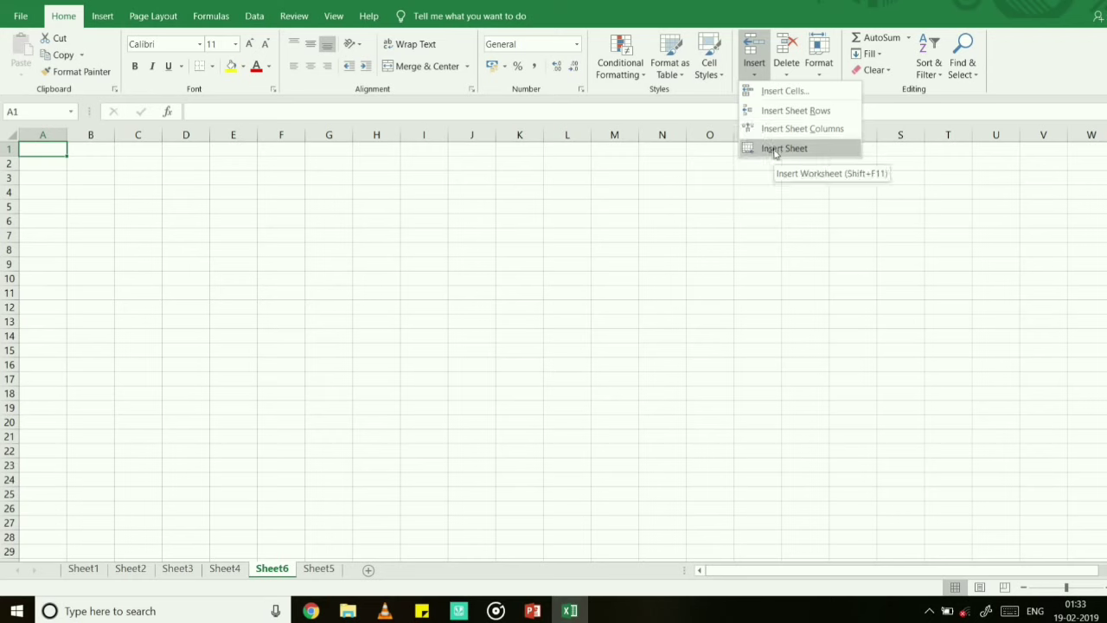
click(776, 153)
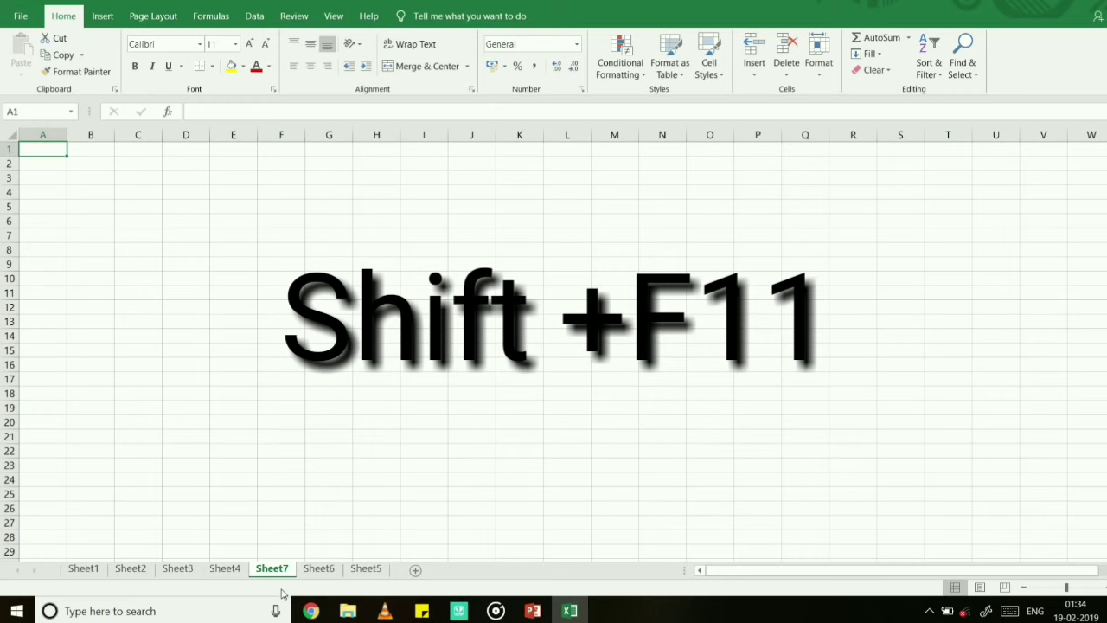
Step: Insert Sheet8 before Sheet7 using the Shift+F11 shortcut
key(shift+F11)
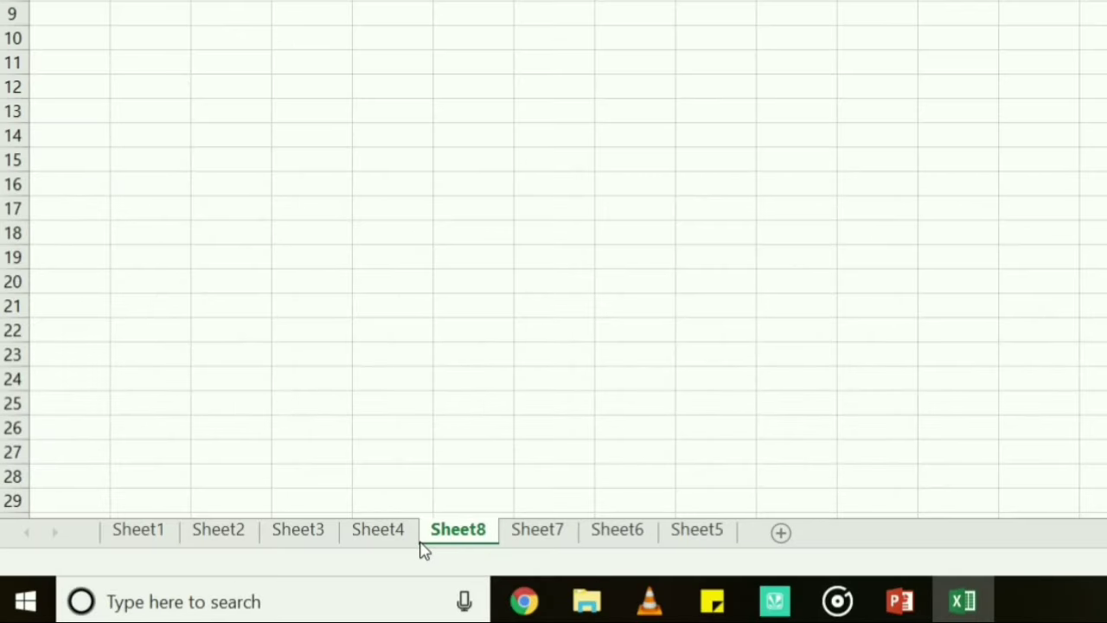
Step: Rename the Sheet1 tab to the person's full name
click(140, 531)
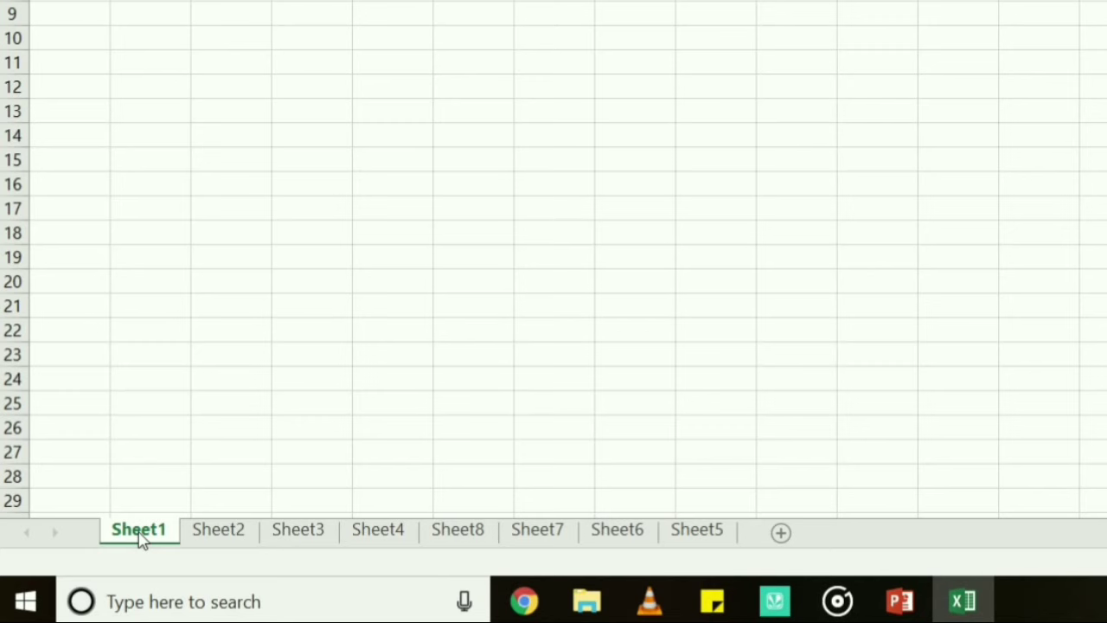
double_click(141, 535)
key(BackSpace)
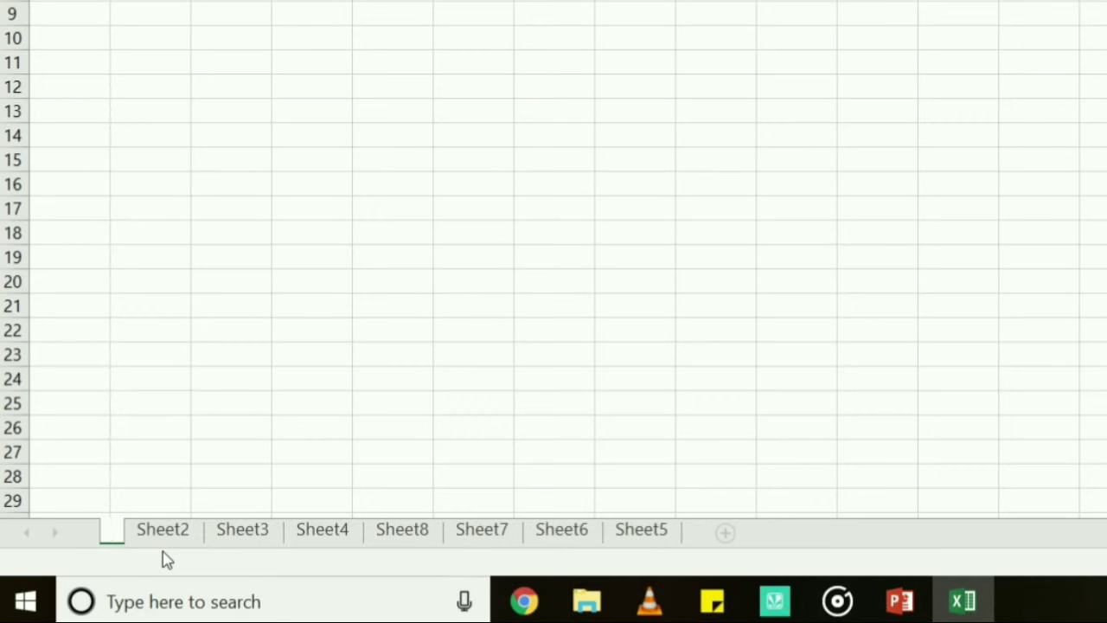
text(S)
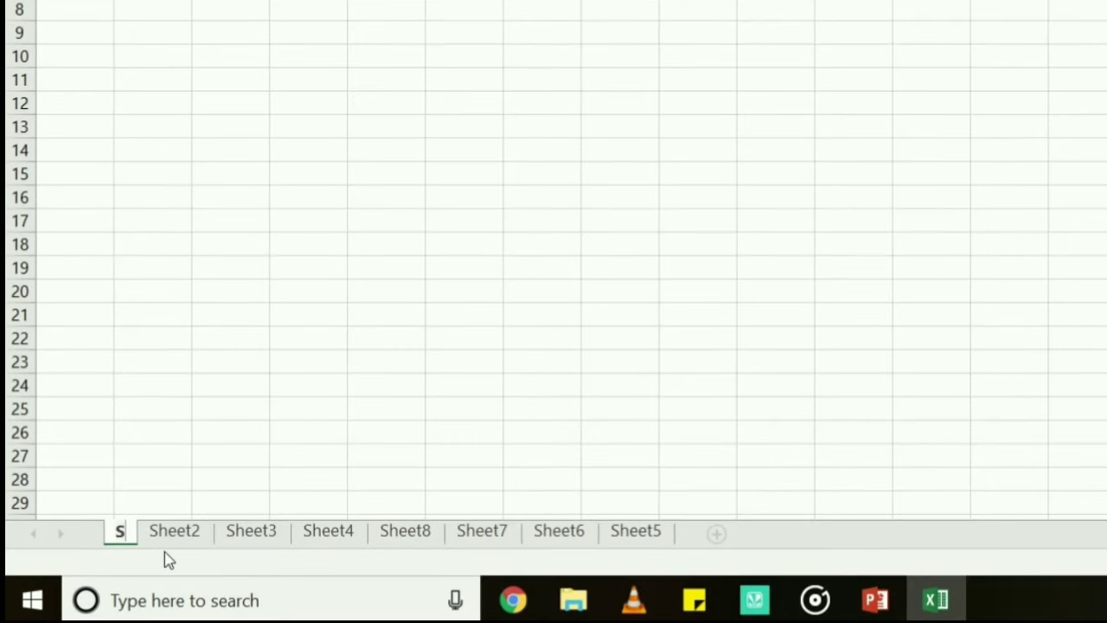
text(TAR)
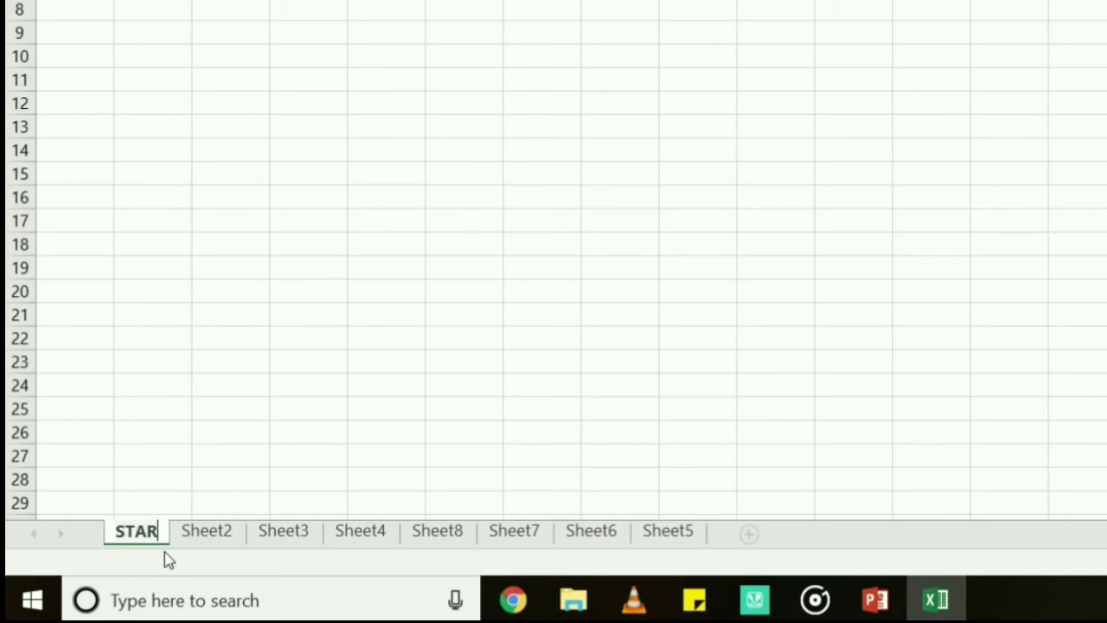
text(K AT)
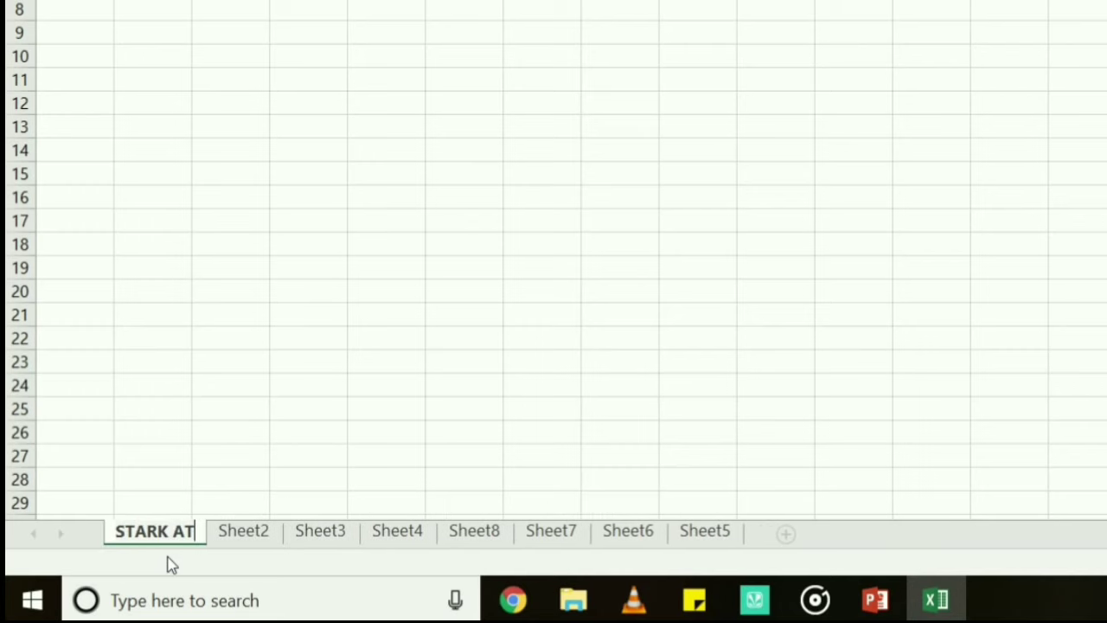
text(UL)
key(Return)
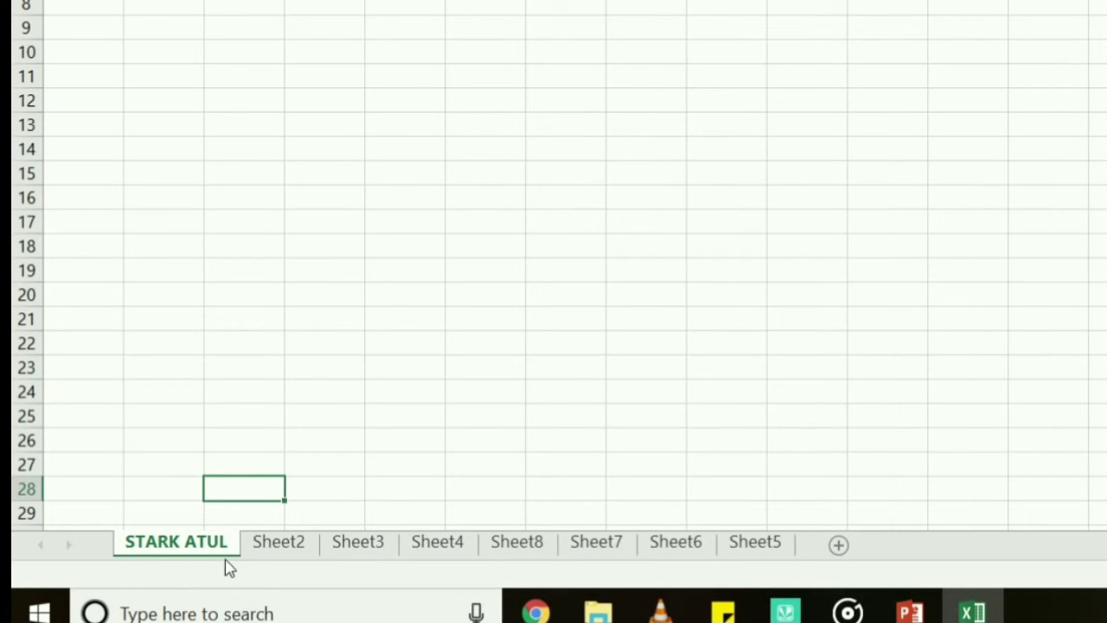
Step: Rename the Sheet2 tab to the person's first name, then select cells D29 and E27
double_click(275, 549)
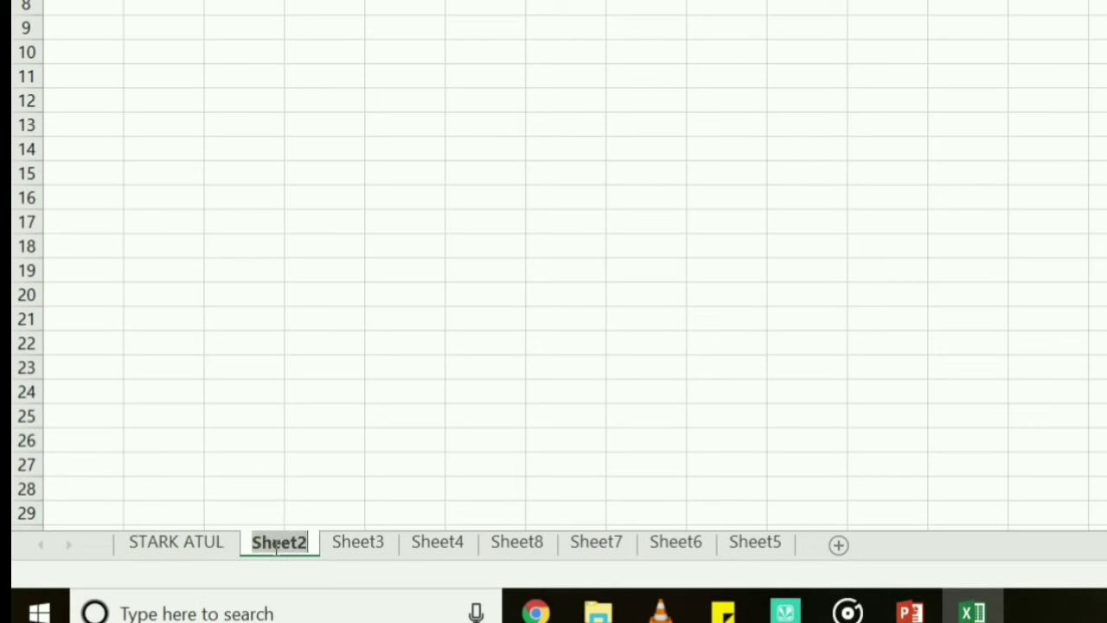
key(BackSpace)
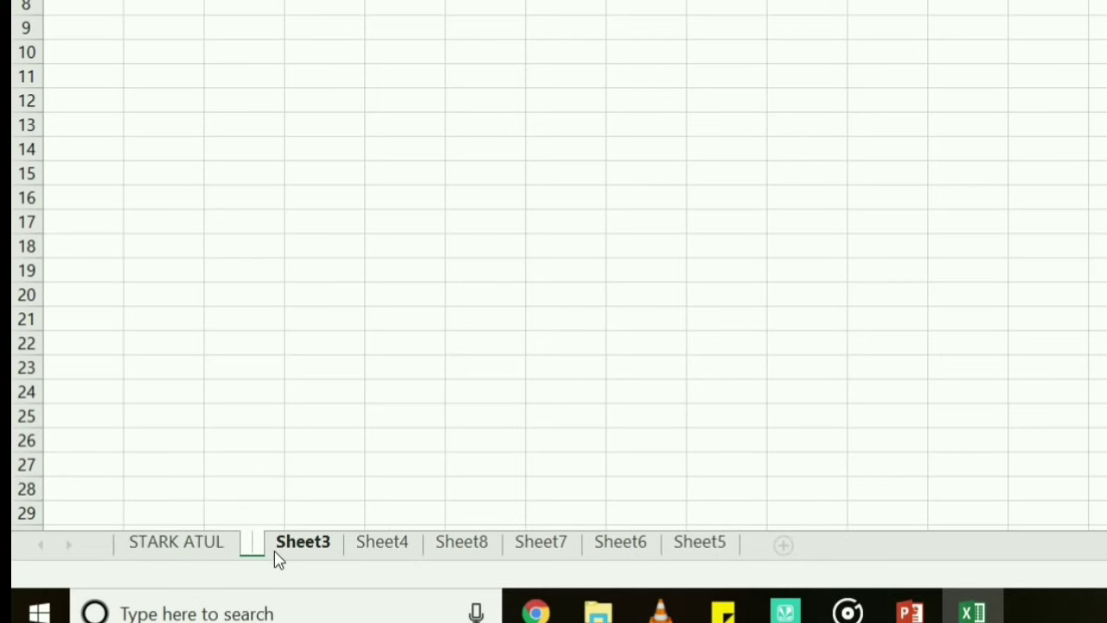
text(A)
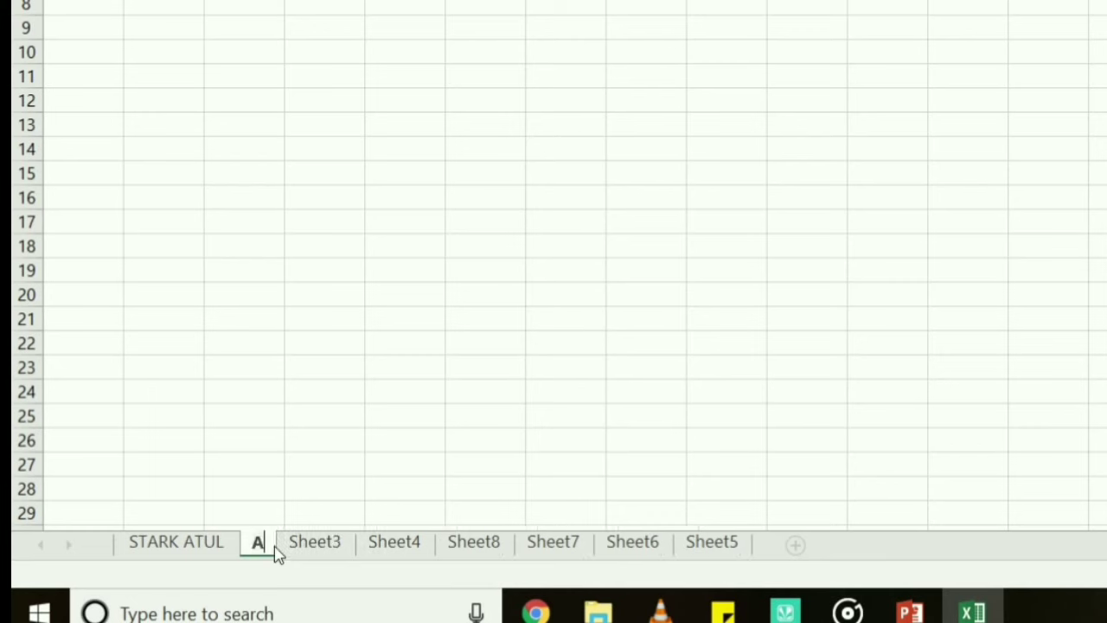
text(TUL)
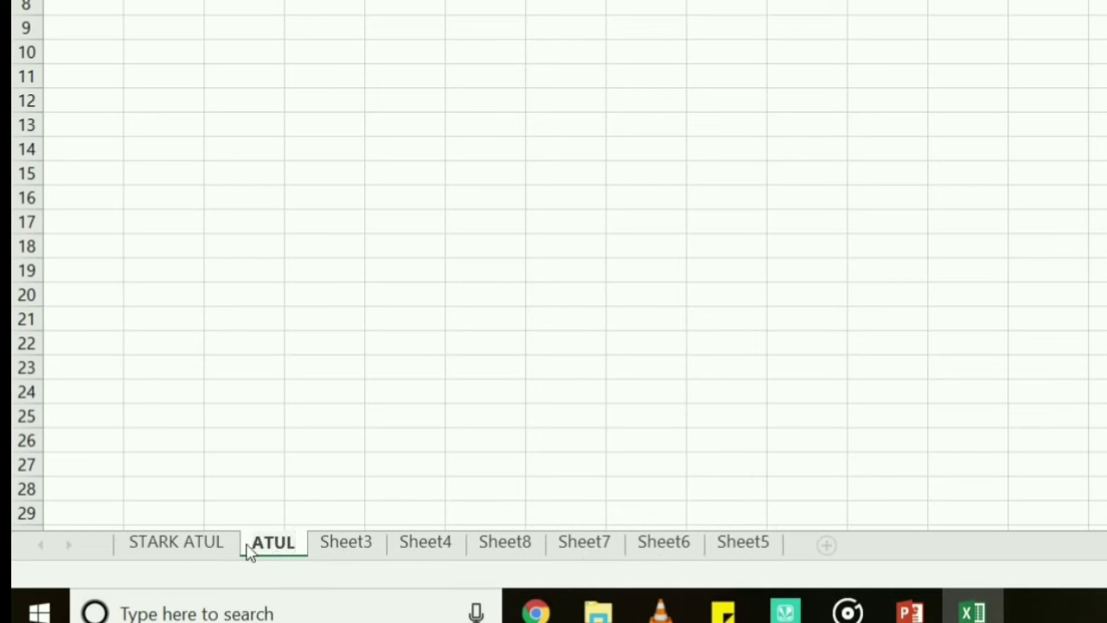
key(Return)
click(328, 511)
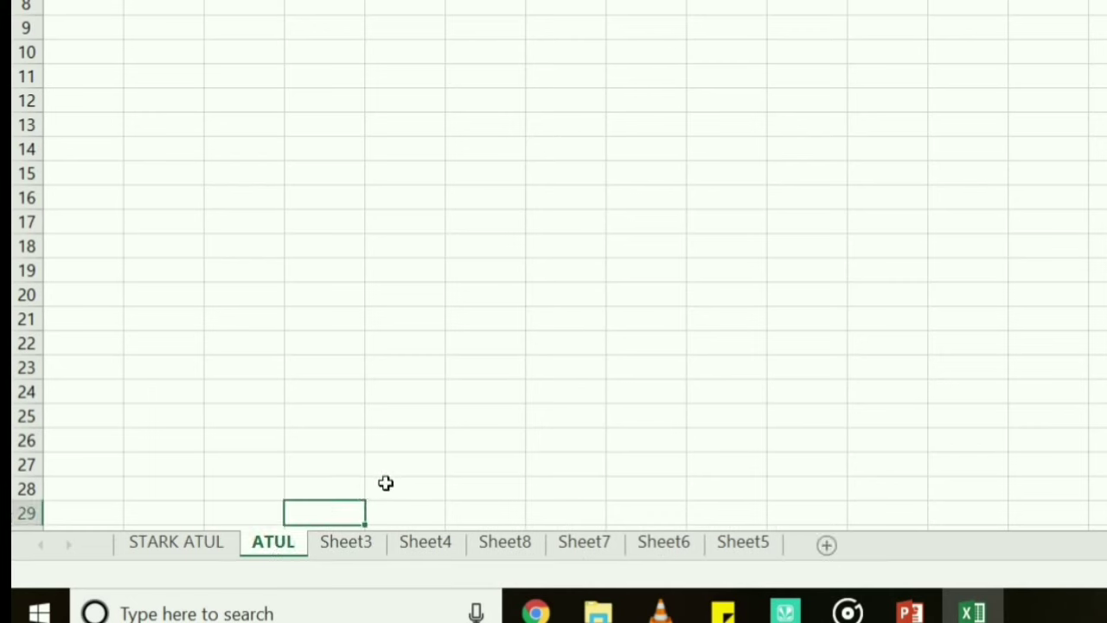
click(416, 468)
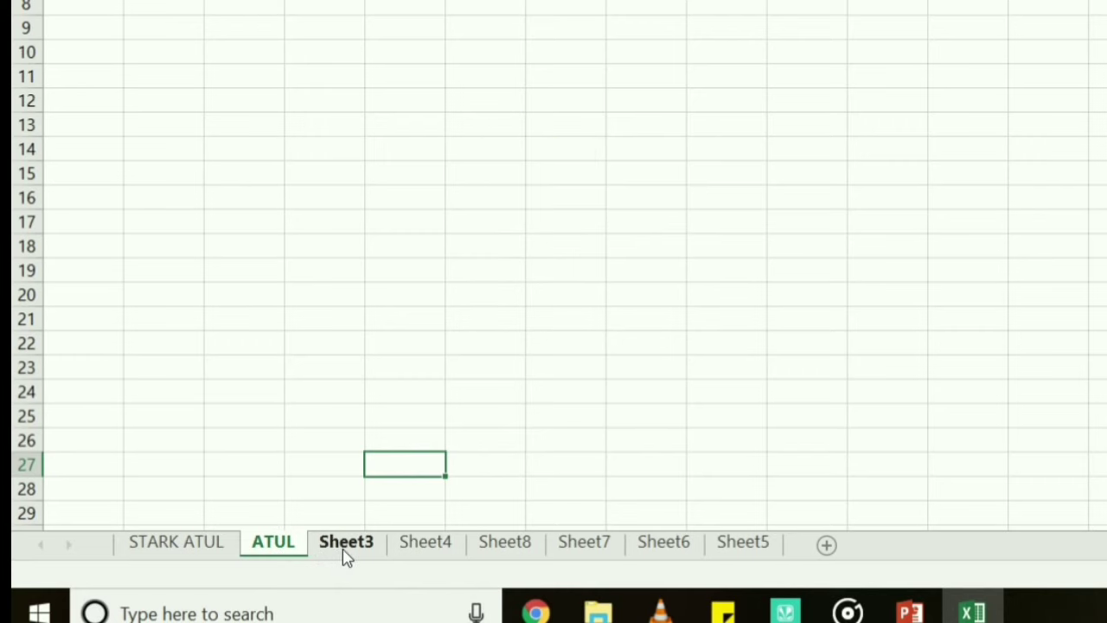
Step: Rename Sheet3 to the person's surname via the tab's Rename command, then switch to Sheet4
click(346, 544)
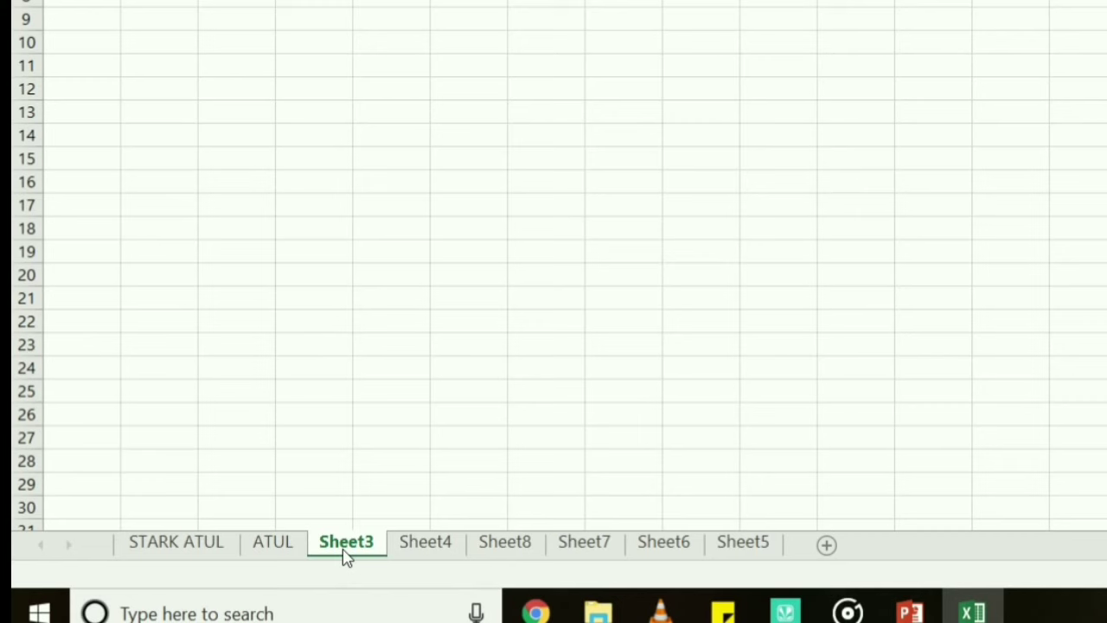
right_click(345, 556)
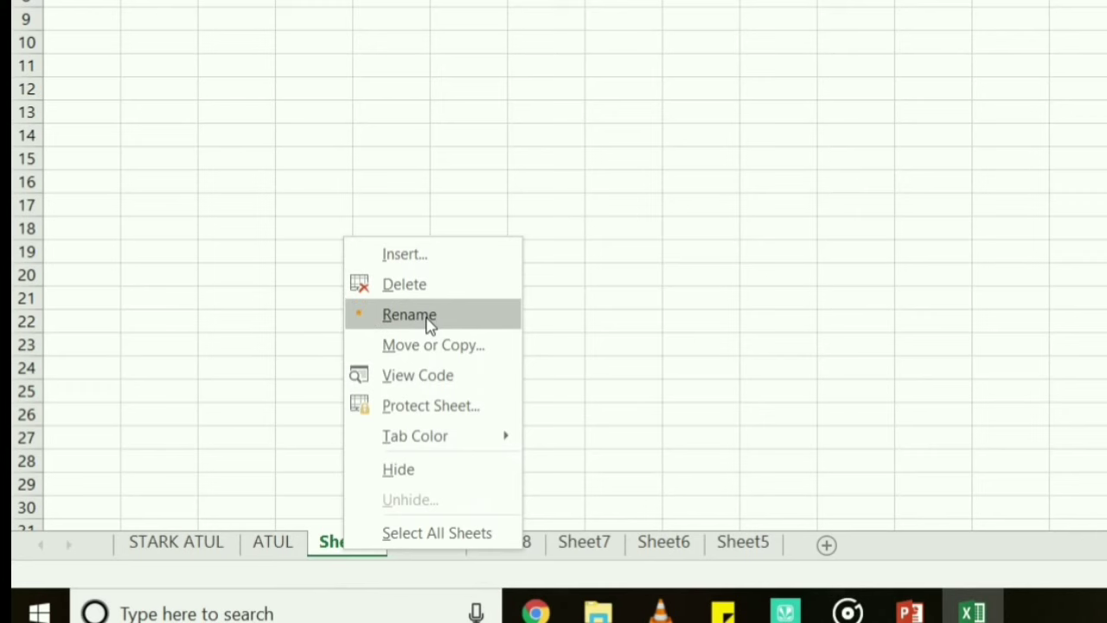
click(429, 320)
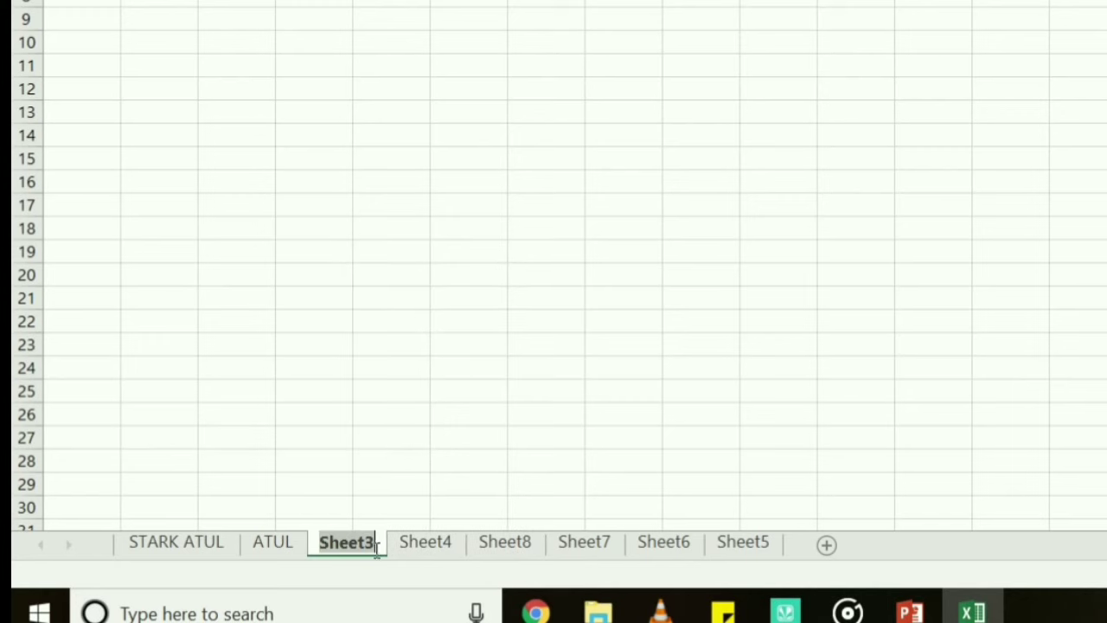
key(BackSpace)
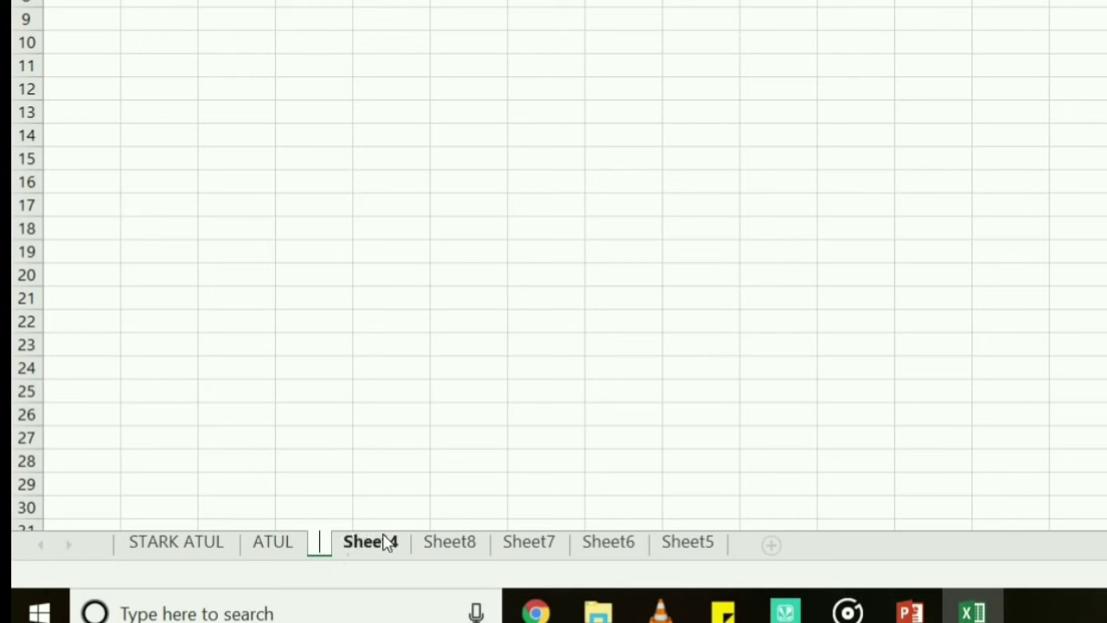
text(STA)
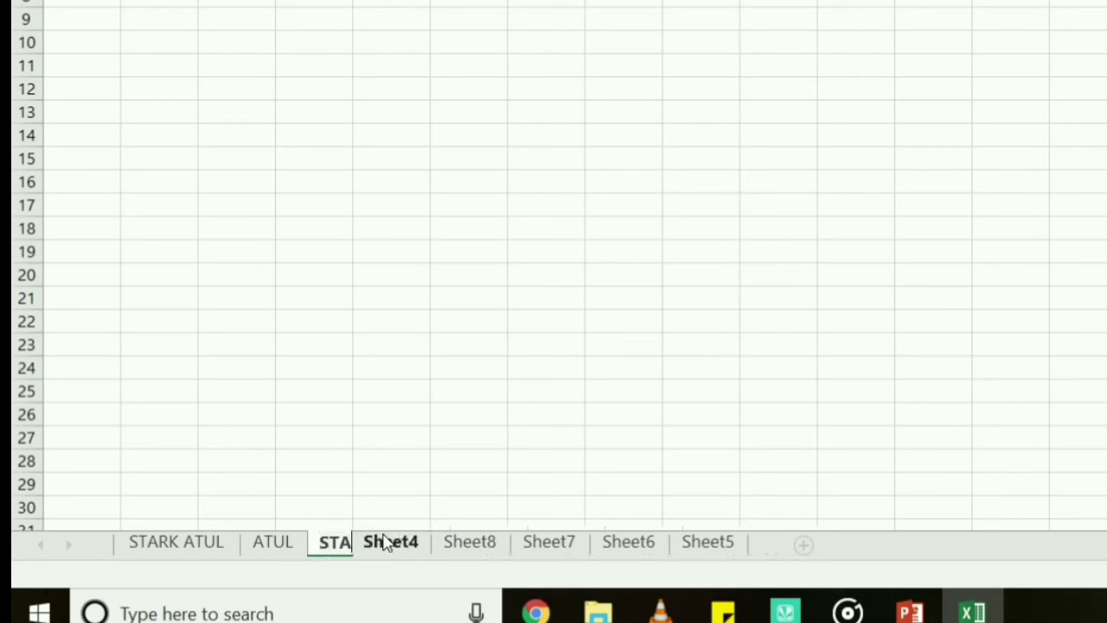
text(RK)
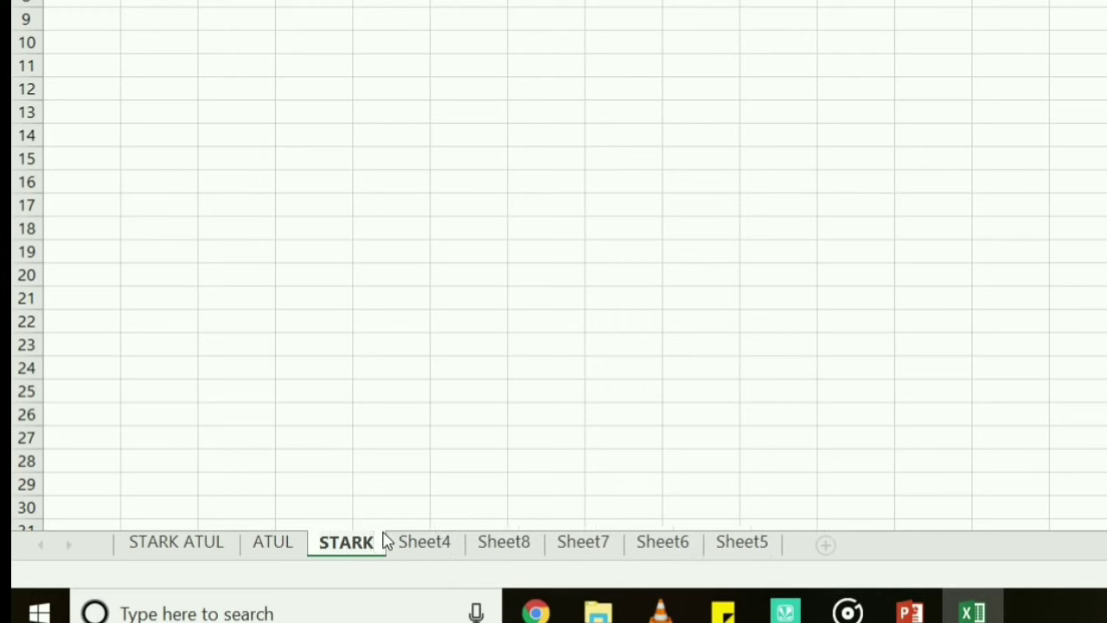
click(400, 507)
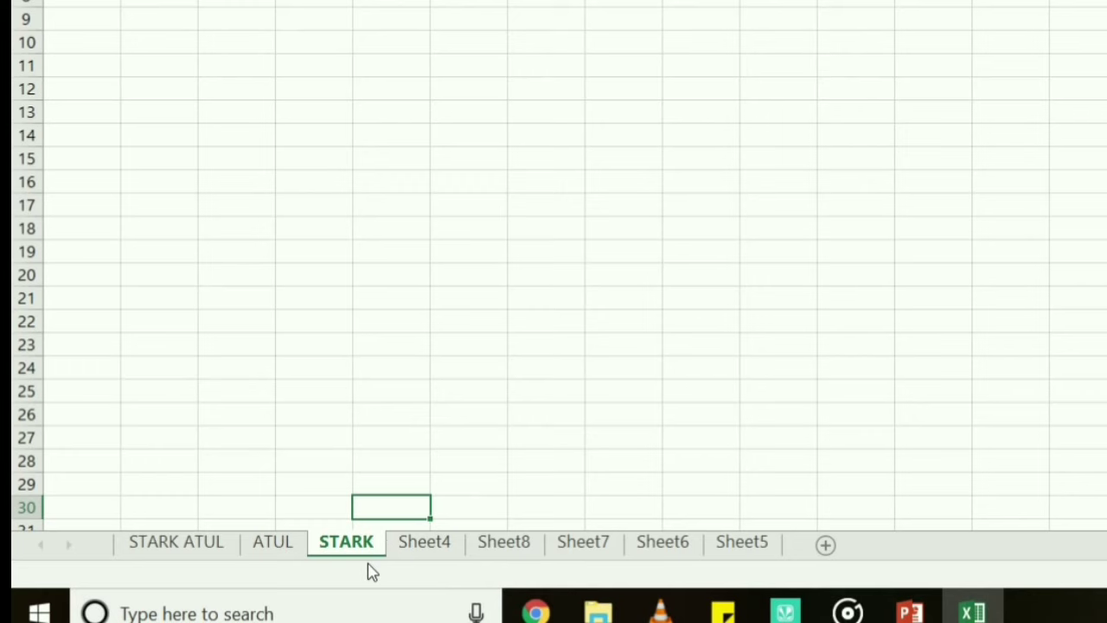
click(428, 543)
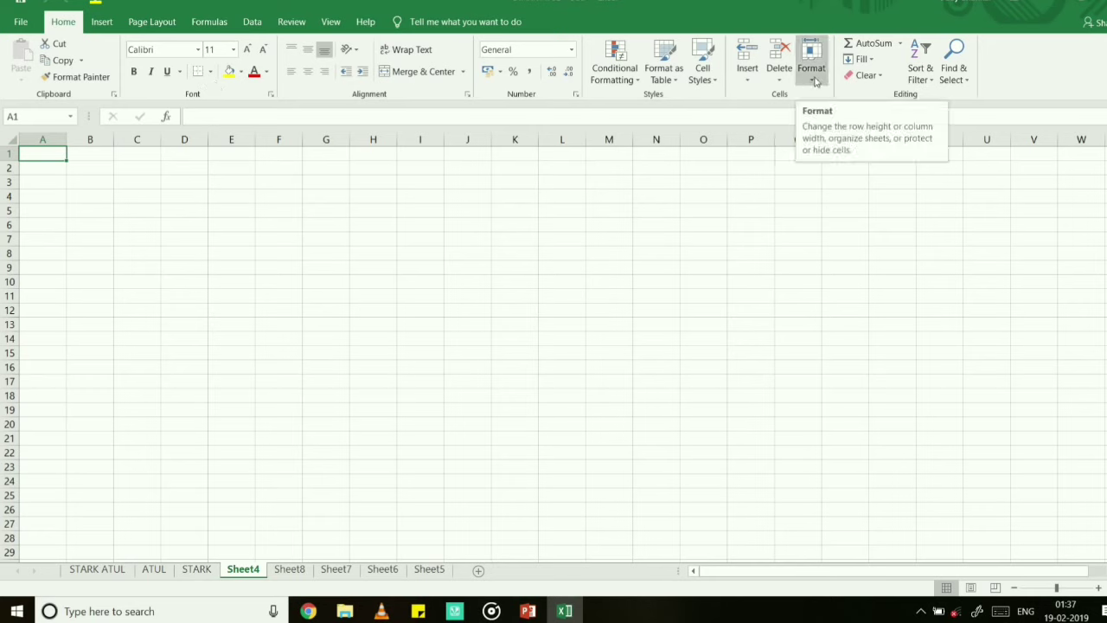
Step: Rename Sheet4 to CCC using Home > Format > Rename Sheet
click(815, 81)
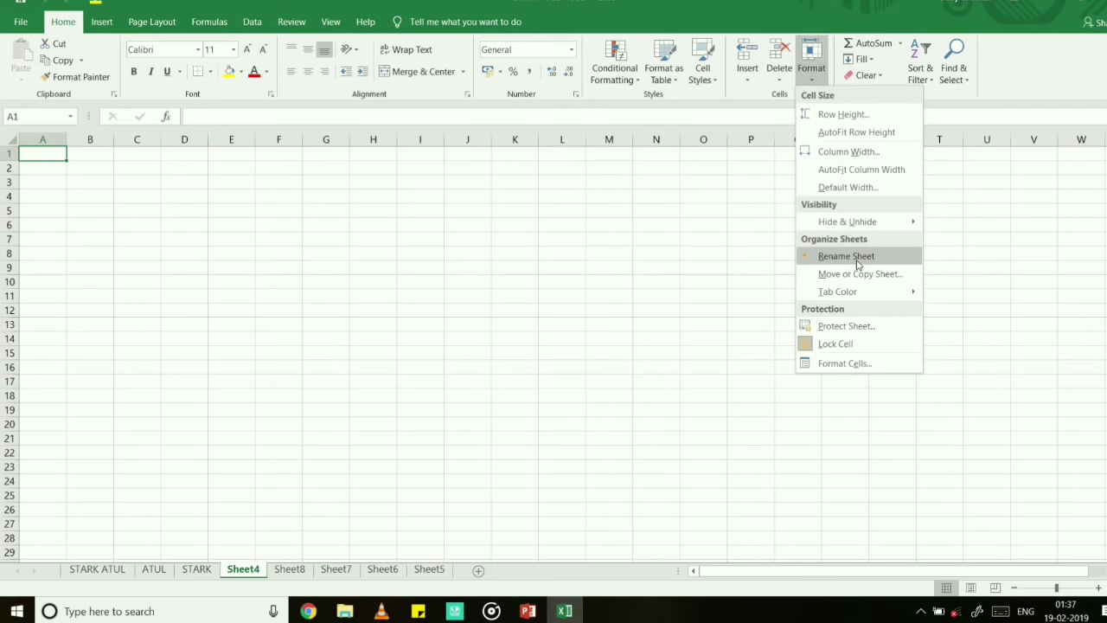
click(856, 257)
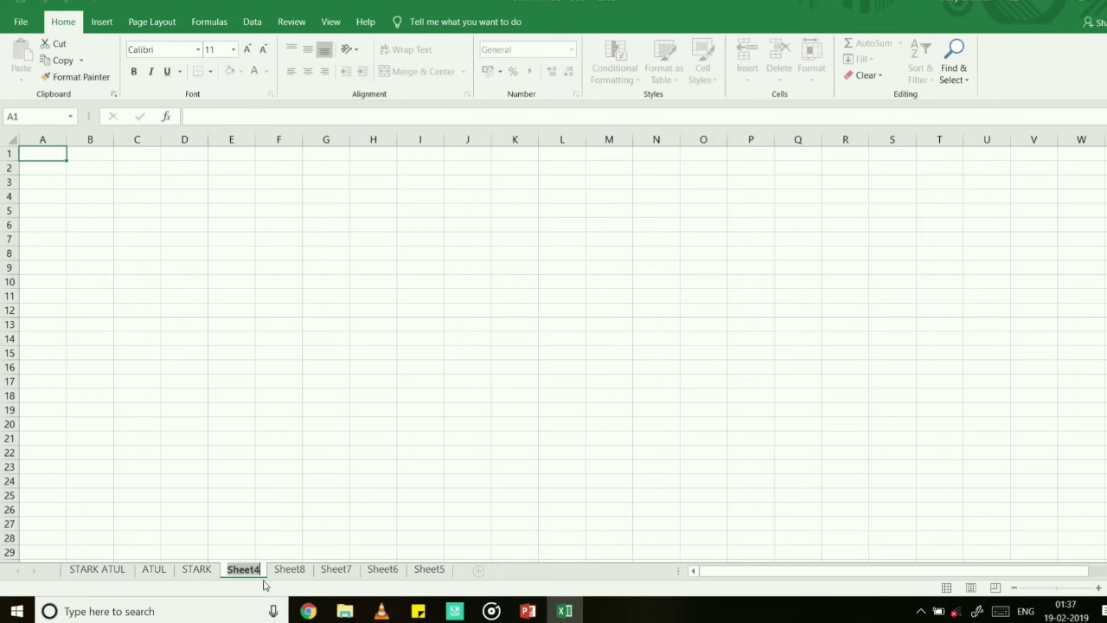
key(BackSpace)
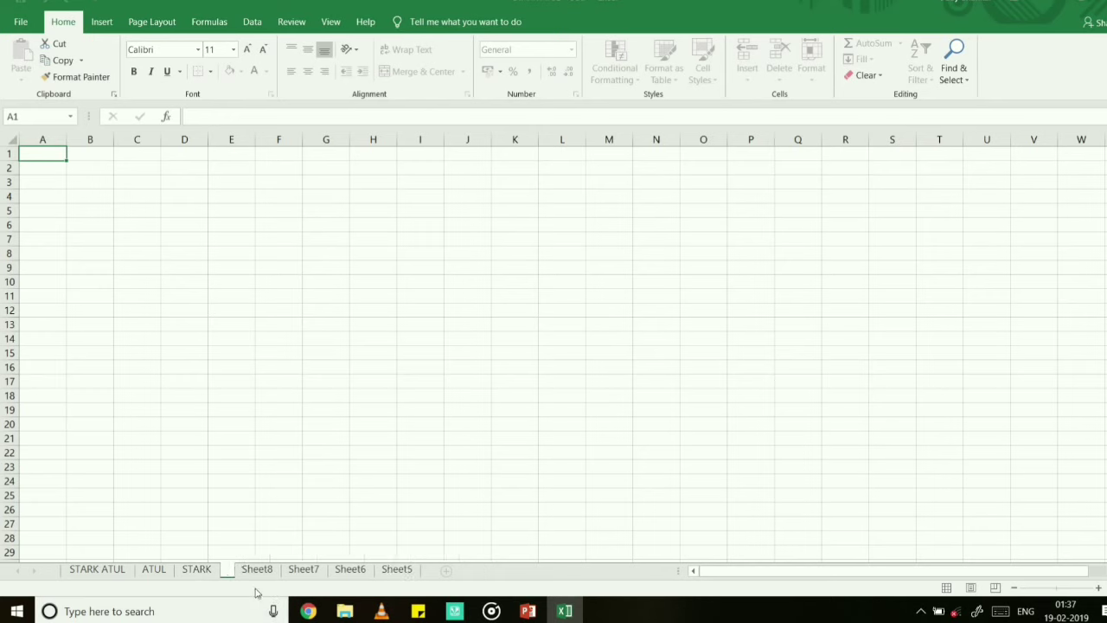
text(C)
text(CC)
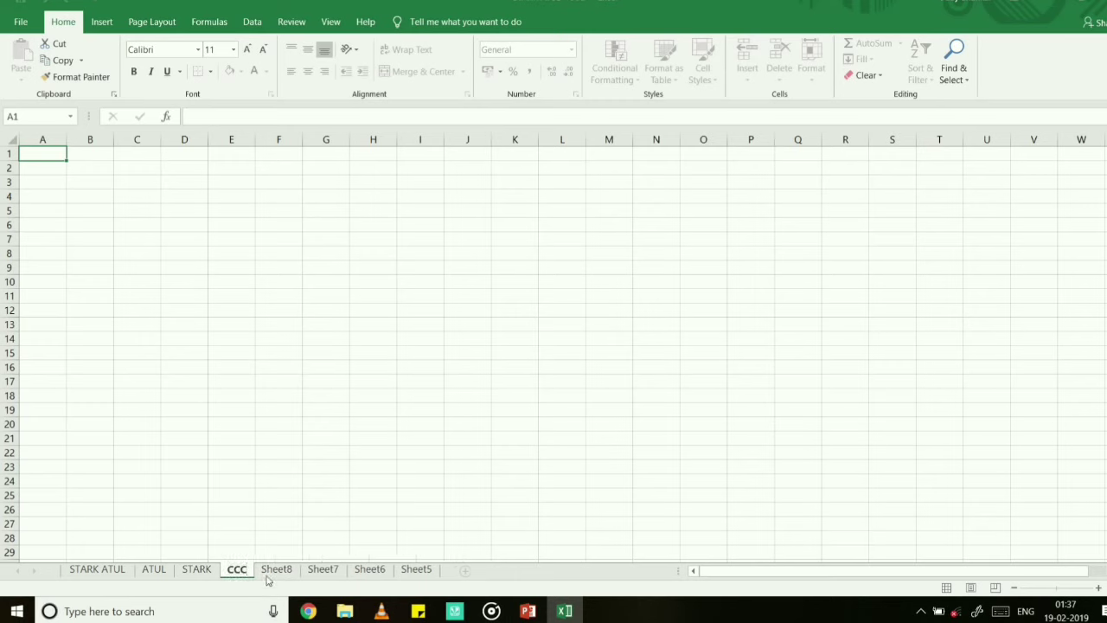
click(278, 550)
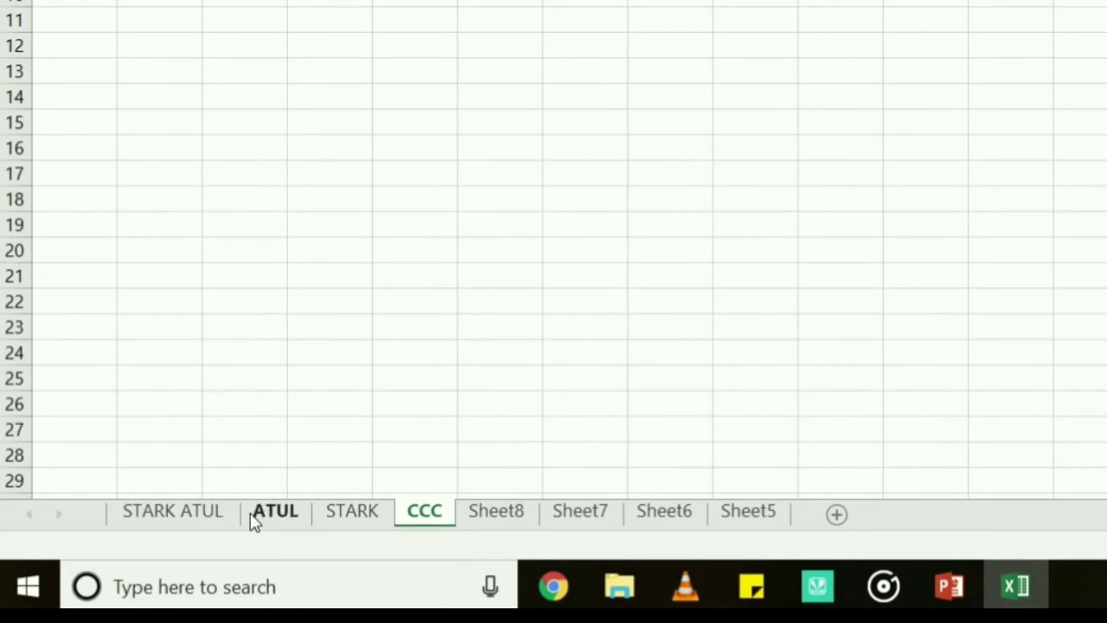
Step: Delete the full-name sheet from its tab menu, making the first-name sheet first
click(190, 512)
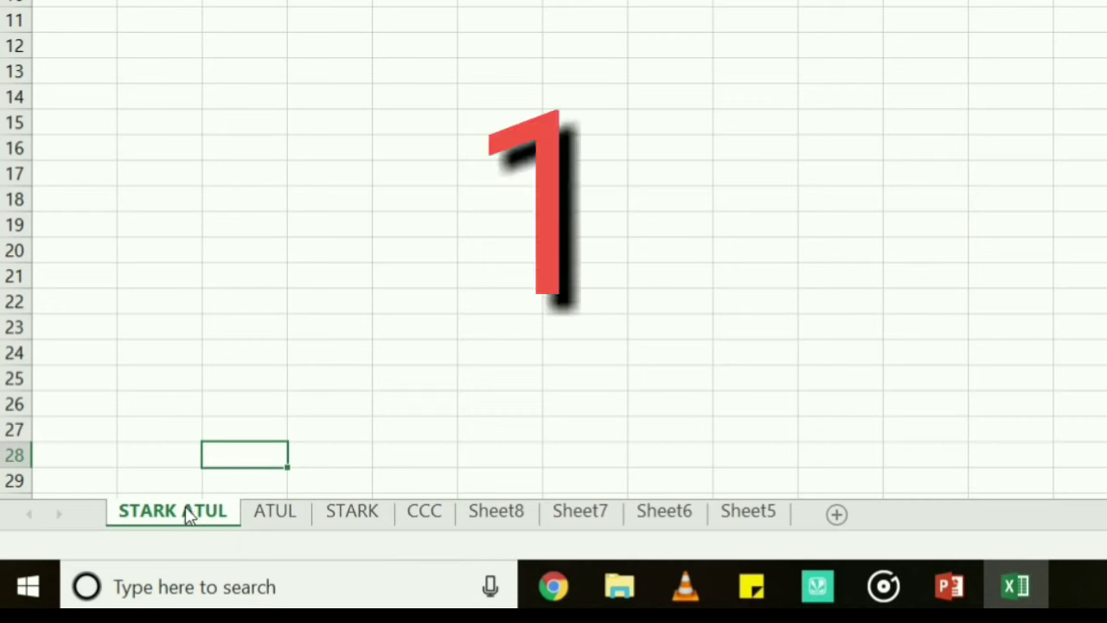
right_click(190, 514)
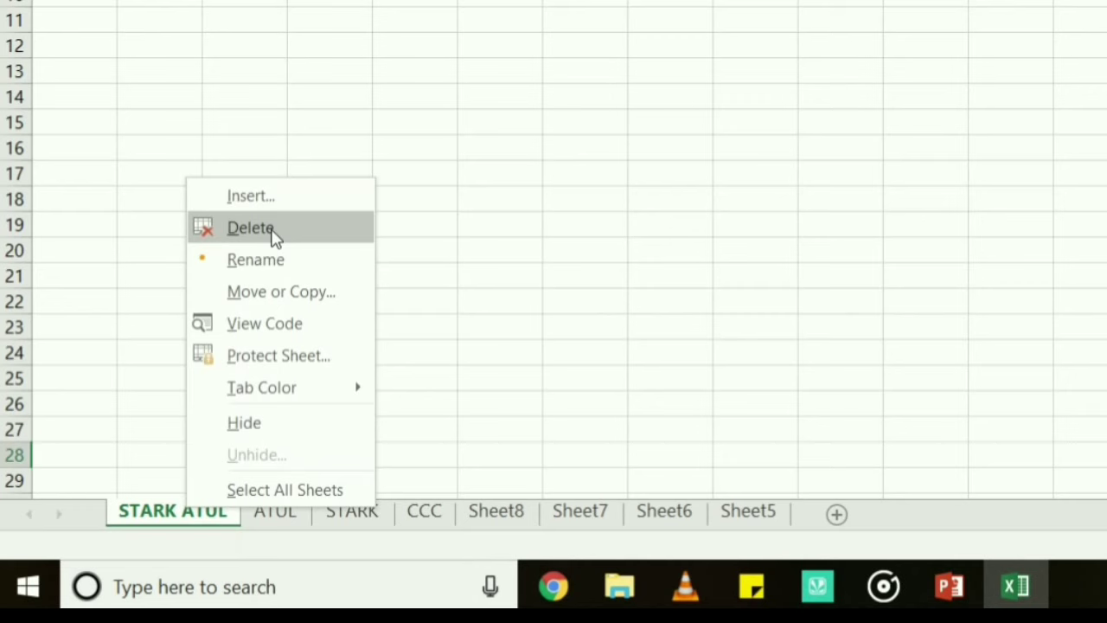
click(250, 227)
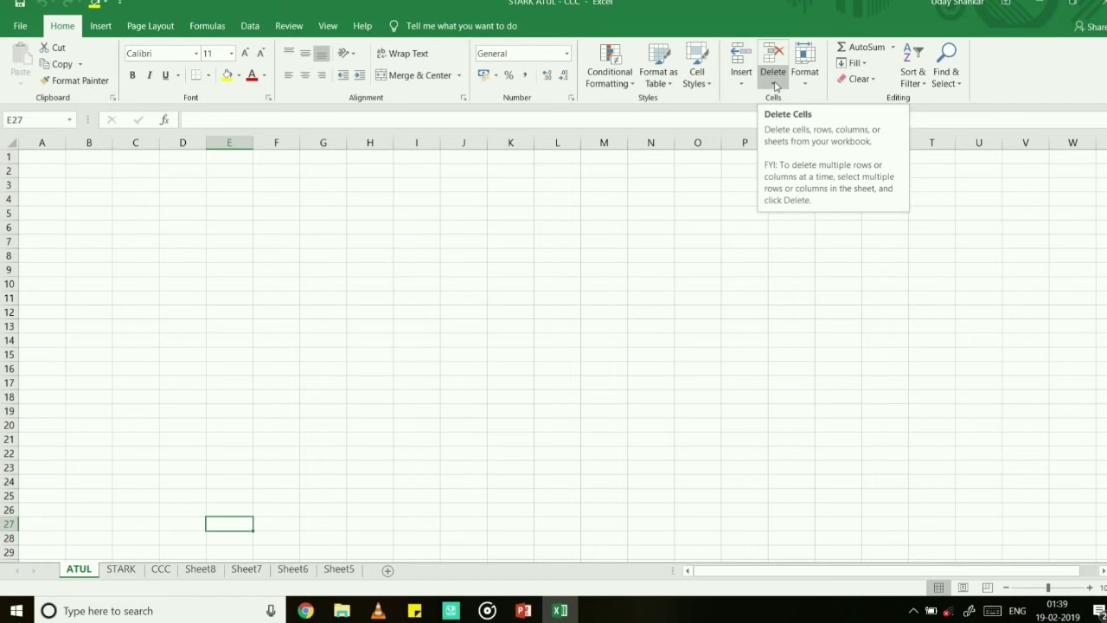
Step: Delete the first-name sheet with Home > Delete > Delete Sheet
click(775, 84)
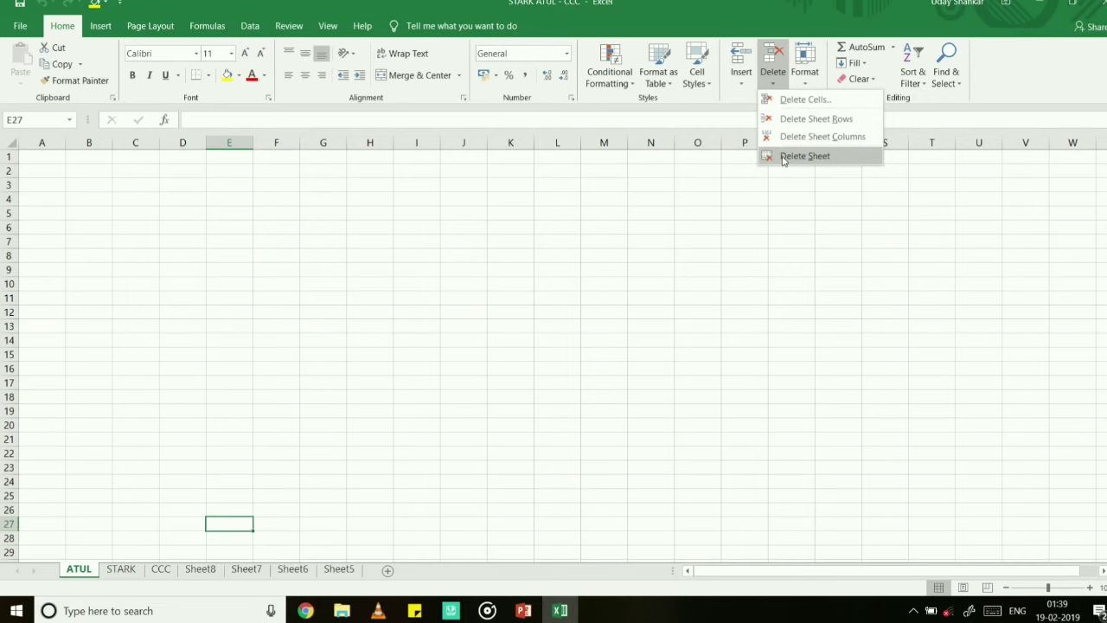
click(804, 156)
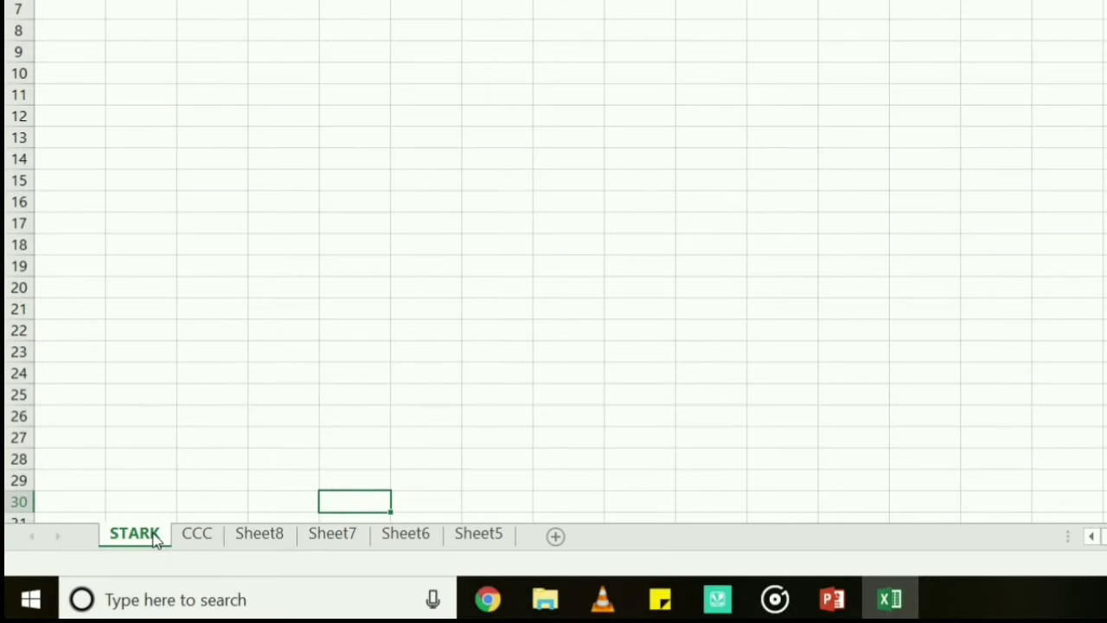
Step: Hide the surname sheet from its tab menu, leaving CCC as the first visible tab
right_click(156, 538)
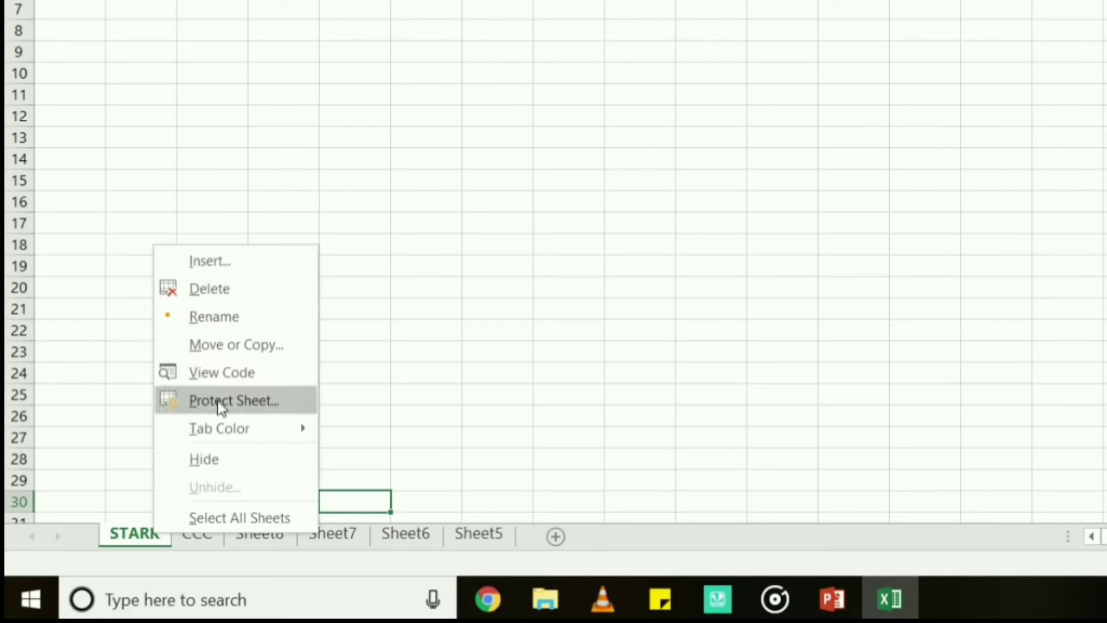
click(213, 462)
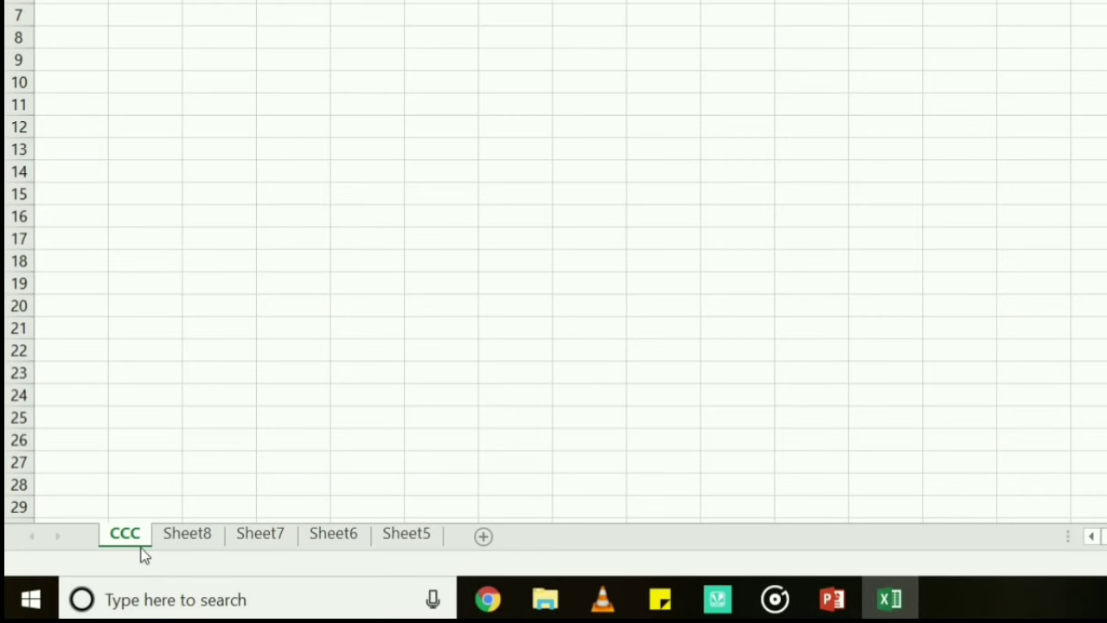
Step: Unhide the STARK sheet so it leads the six tabs again
right_click(265, 537)
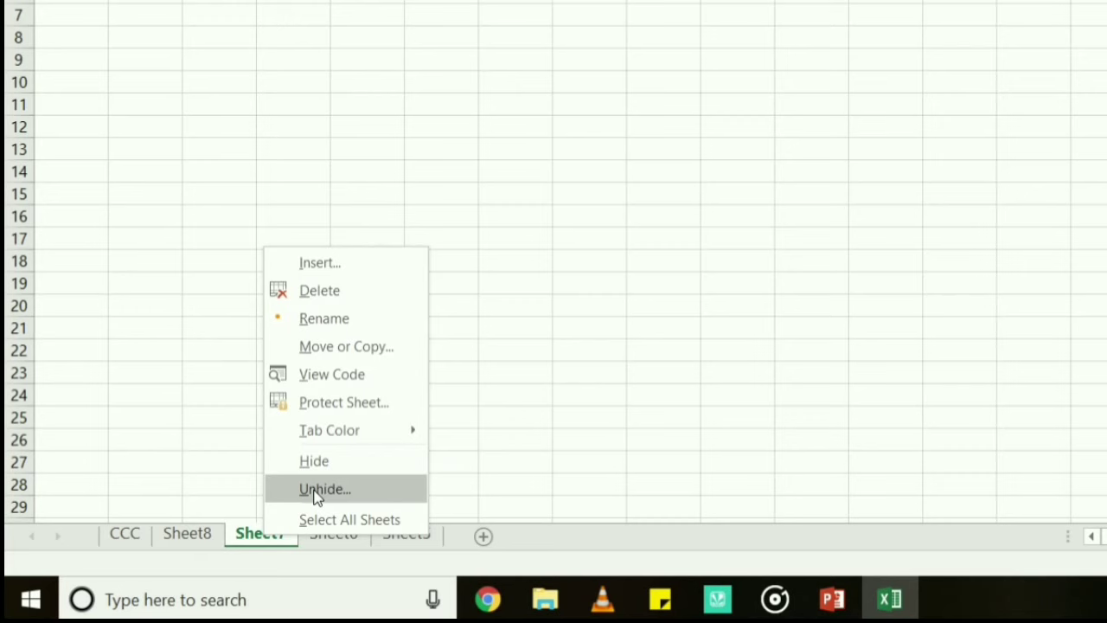
click(317, 492)
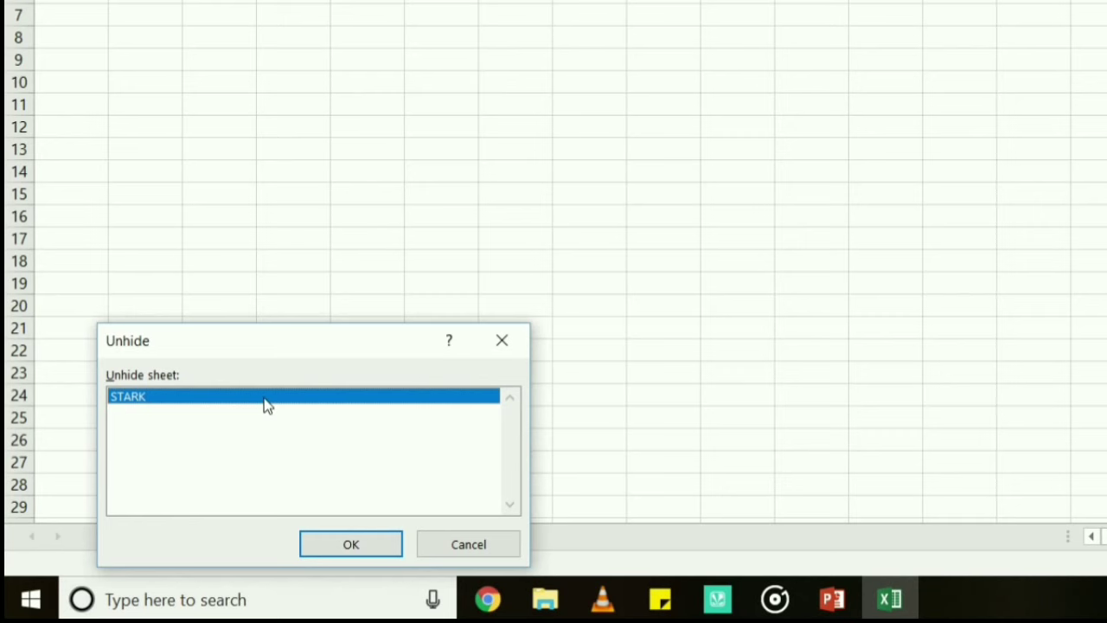
click(362, 544)
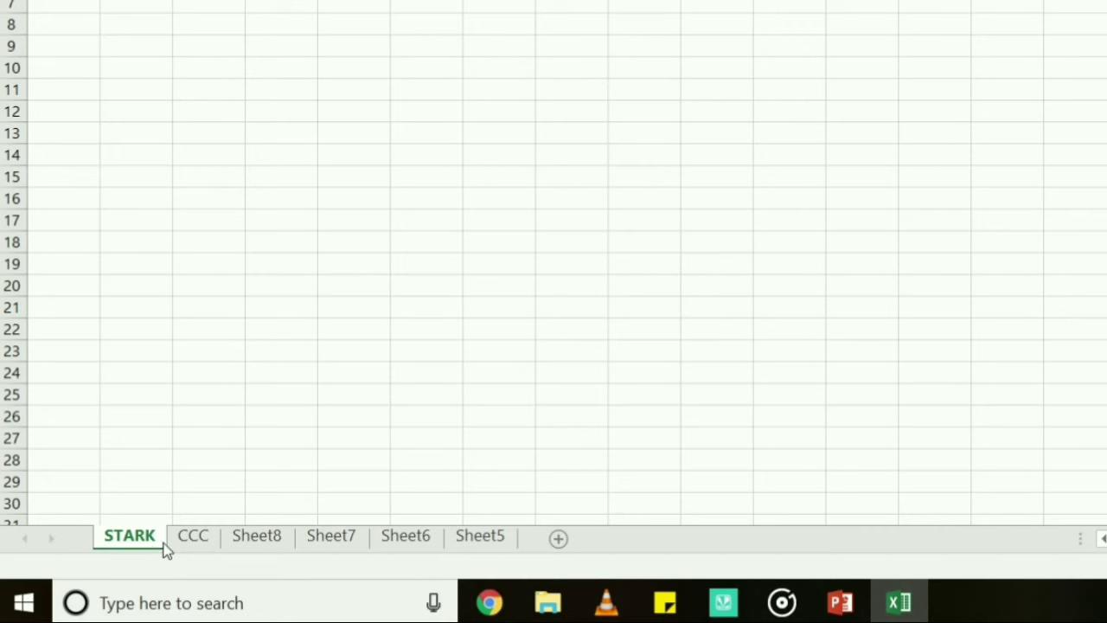
ctrl+click(258, 547)
Step: Drag the Sheet8 tab to the far left, ahead of STARK
ctrl+click(257, 543)
ctrl+click(261, 546)
right_click(263, 542)
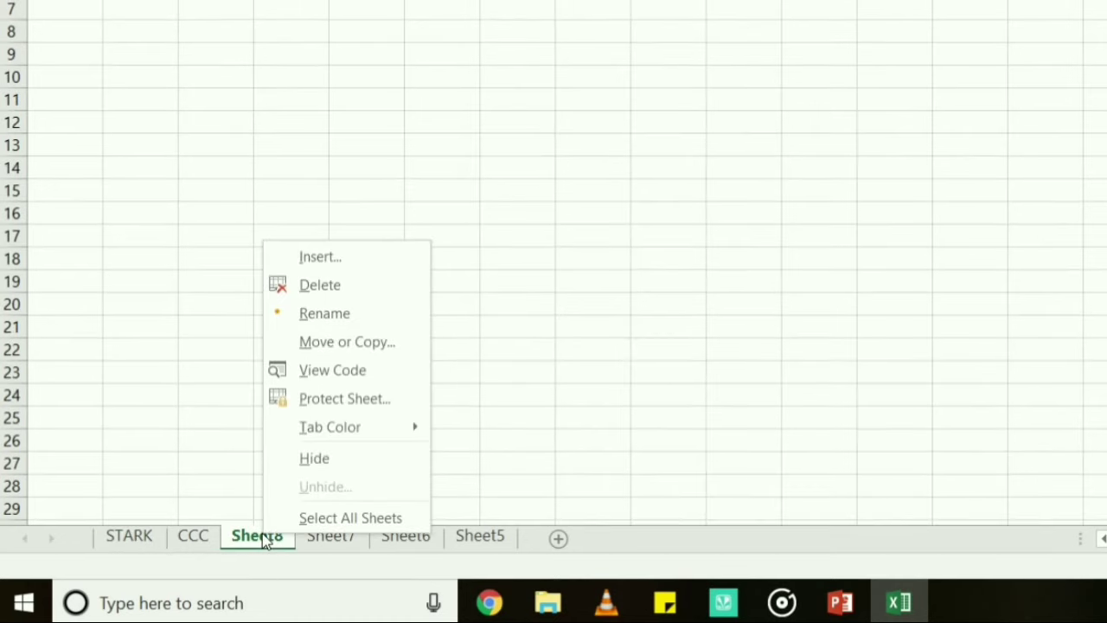
key(Escape)
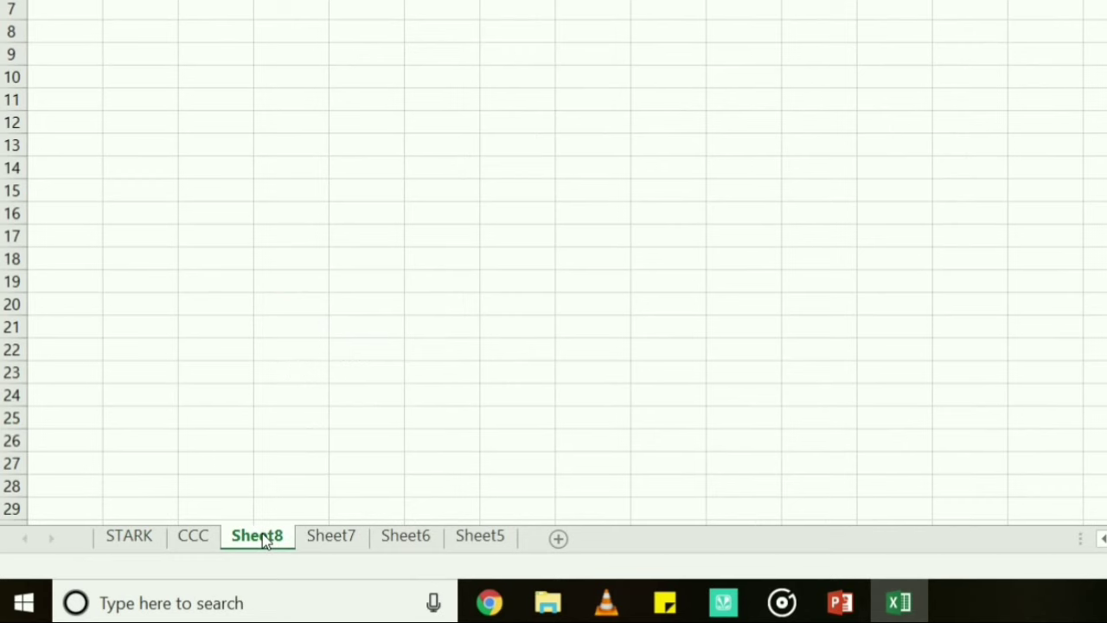
drag(263, 536, 263, 535)
mouse_move(263, 536)
mouse_down()
mouse_move(121, 530)
mouse_move(113, 541)
mouse_up()
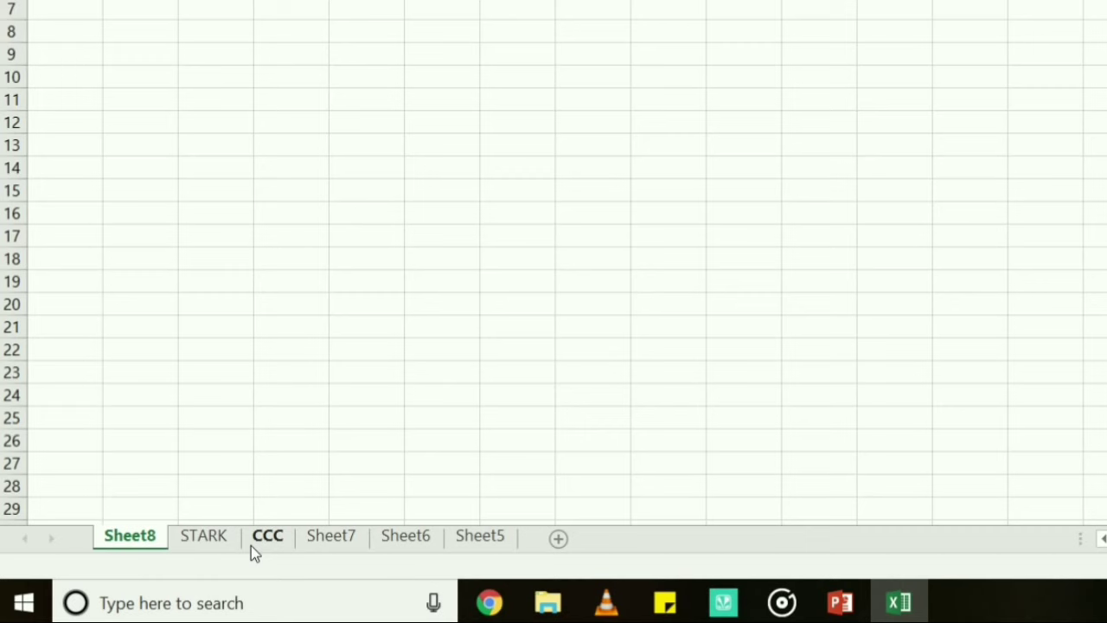
Step: Drag Sheet7 so it sits between STARK and CCC
click(330, 542)
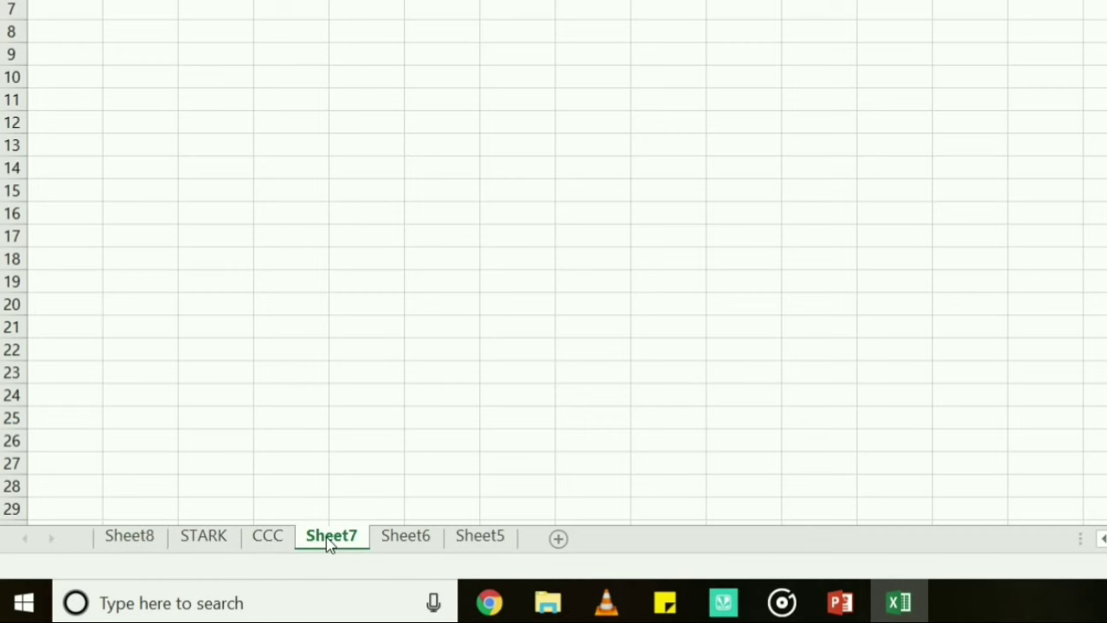
drag(329, 541, 337, 535)
drag(338, 541, 247, 542)
drag(246, 542, 247, 542)
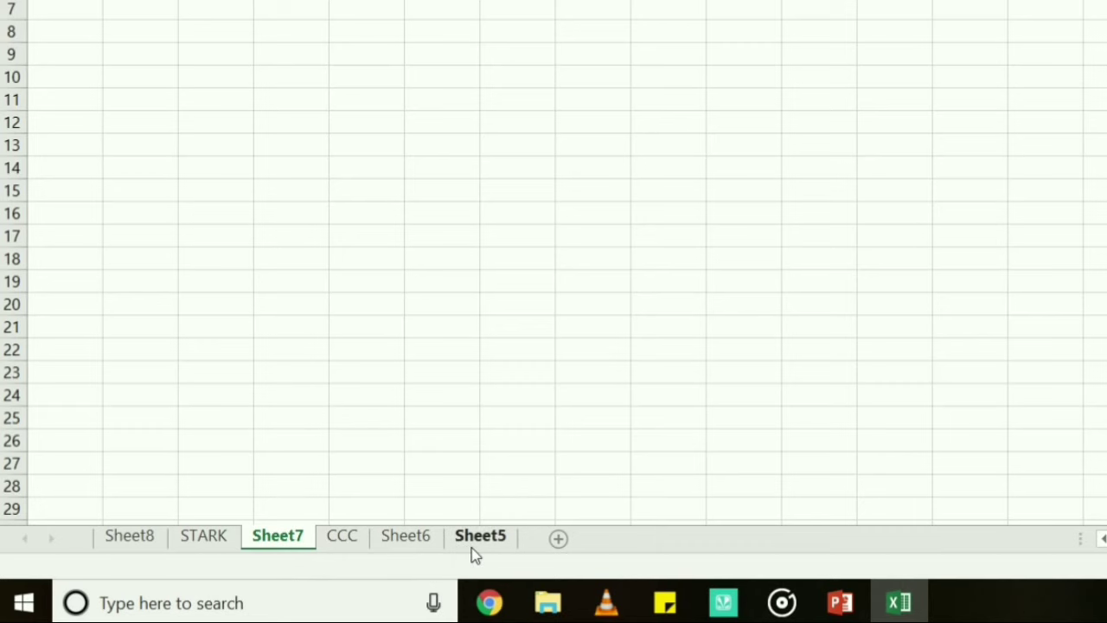
Step: Use Move or Copy to place Sheet7 just before Sheet5
right_click(279, 542)
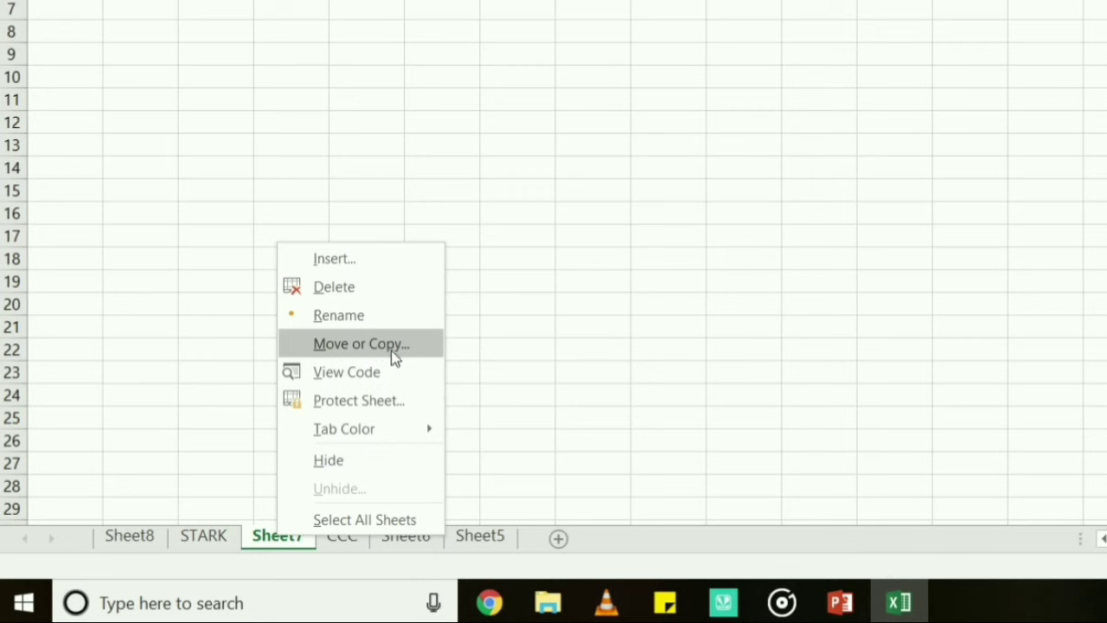
click(391, 346)
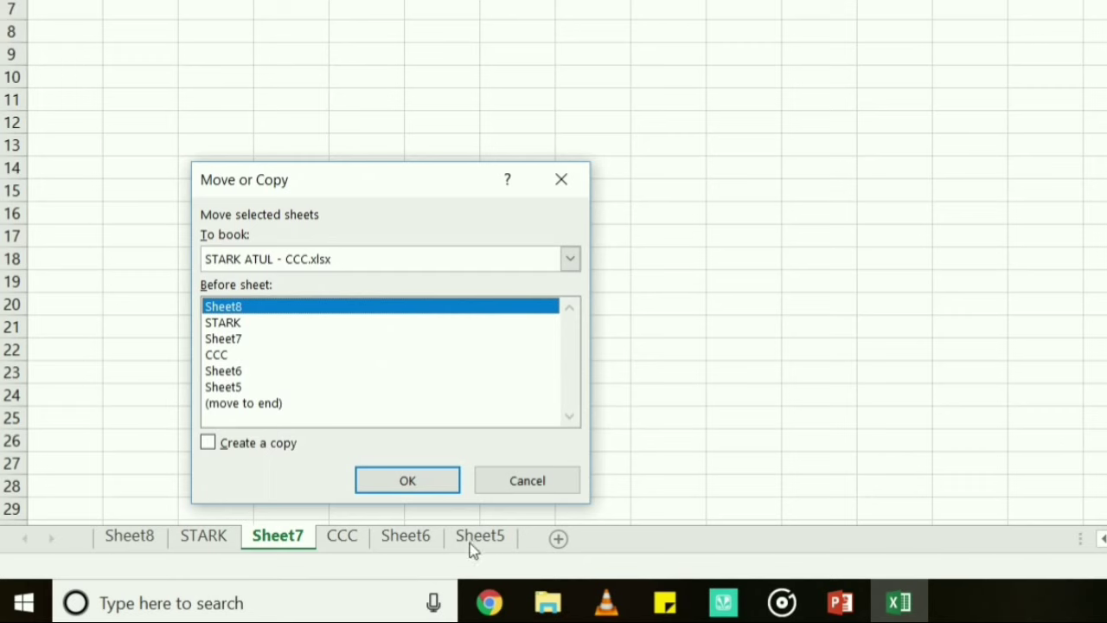
click(237, 389)
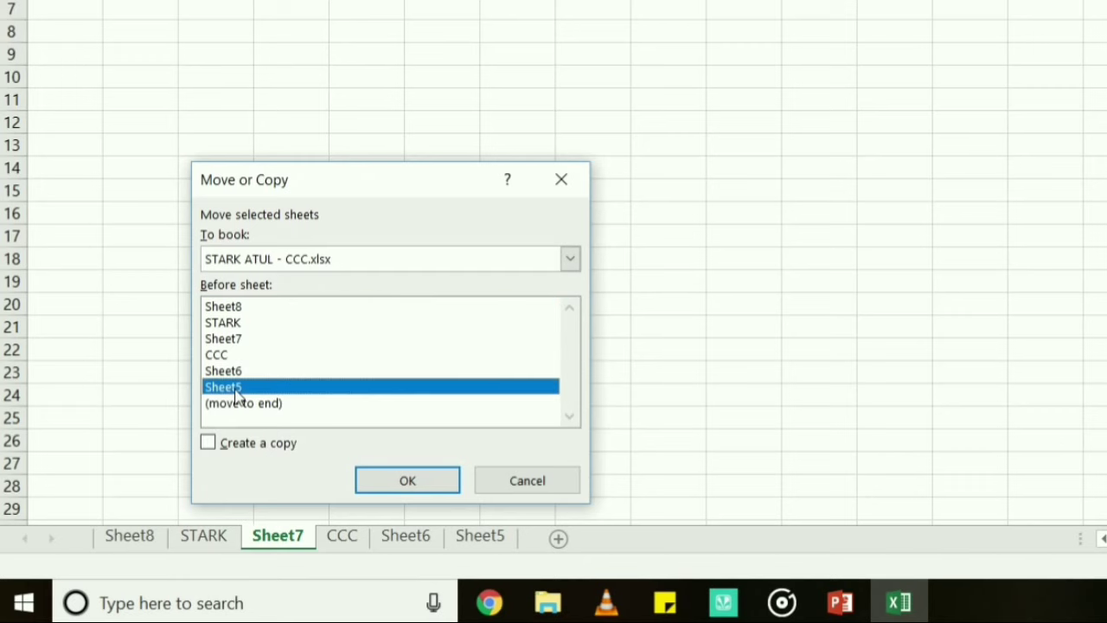
click(377, 486)
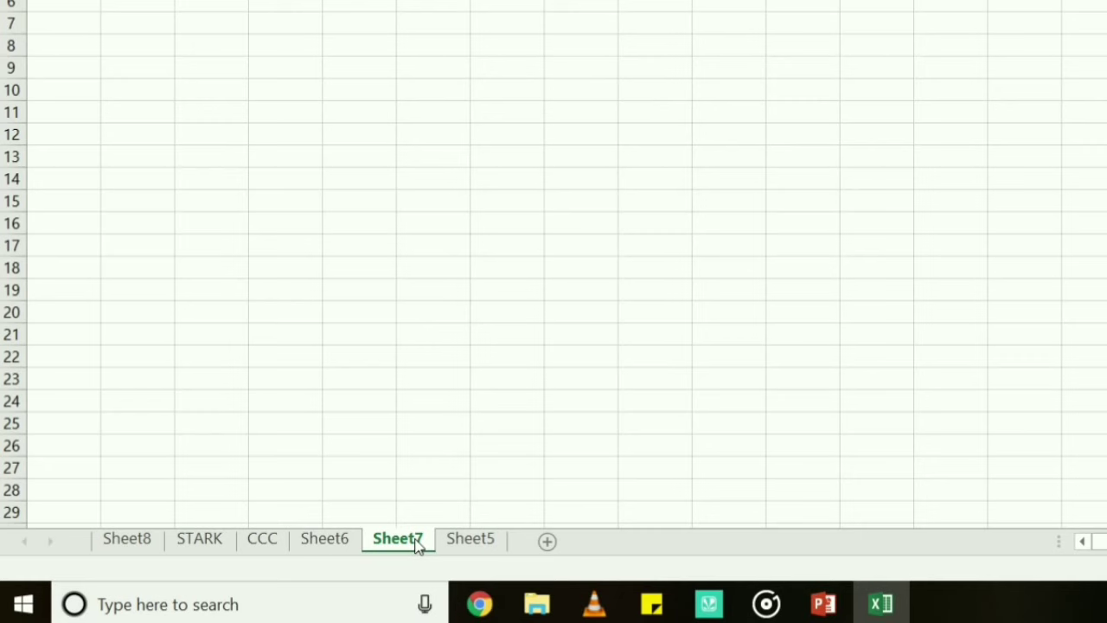
Step: Copy Sheet7 with Create a copy ticked, placing 'Sheet7 (2)' before CCC
right_click(416, 543)
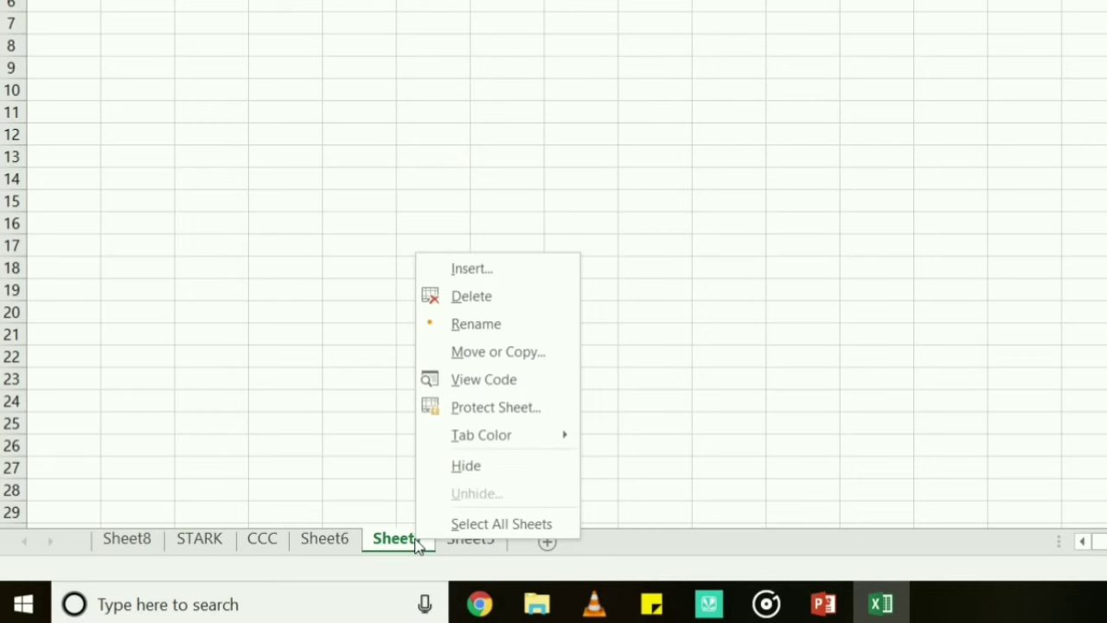
click(561, 363)
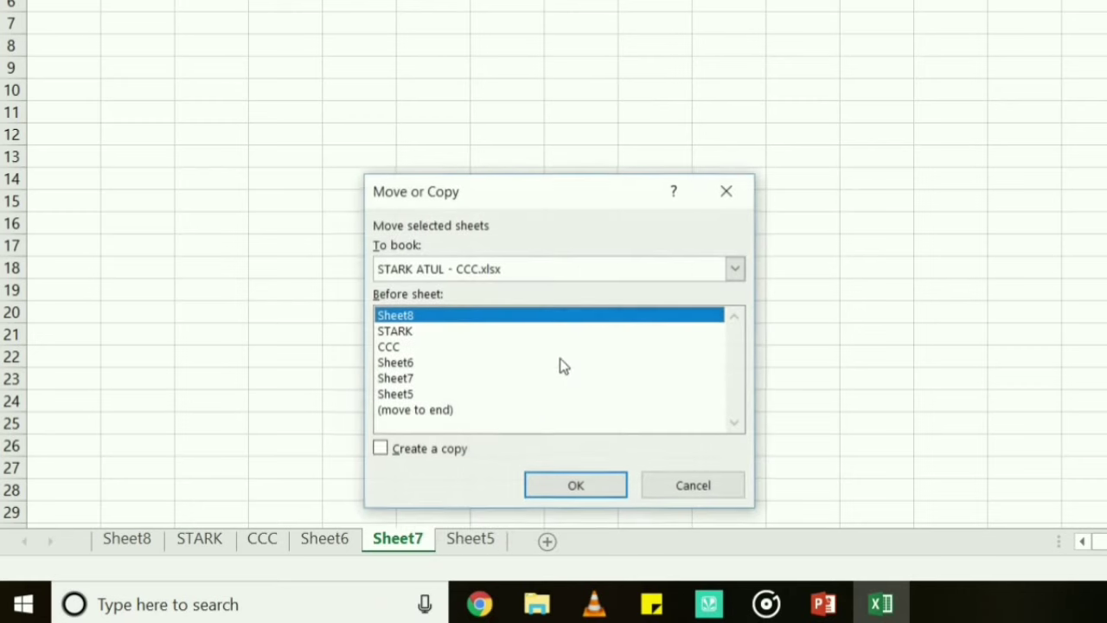
click(381, 448)
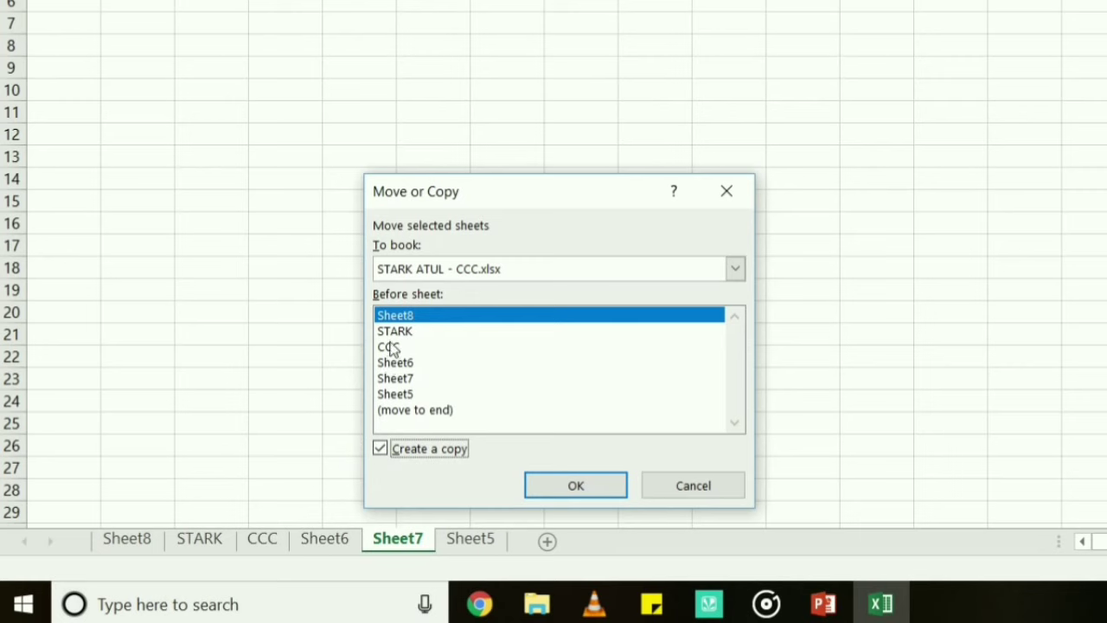
click(389, 347)
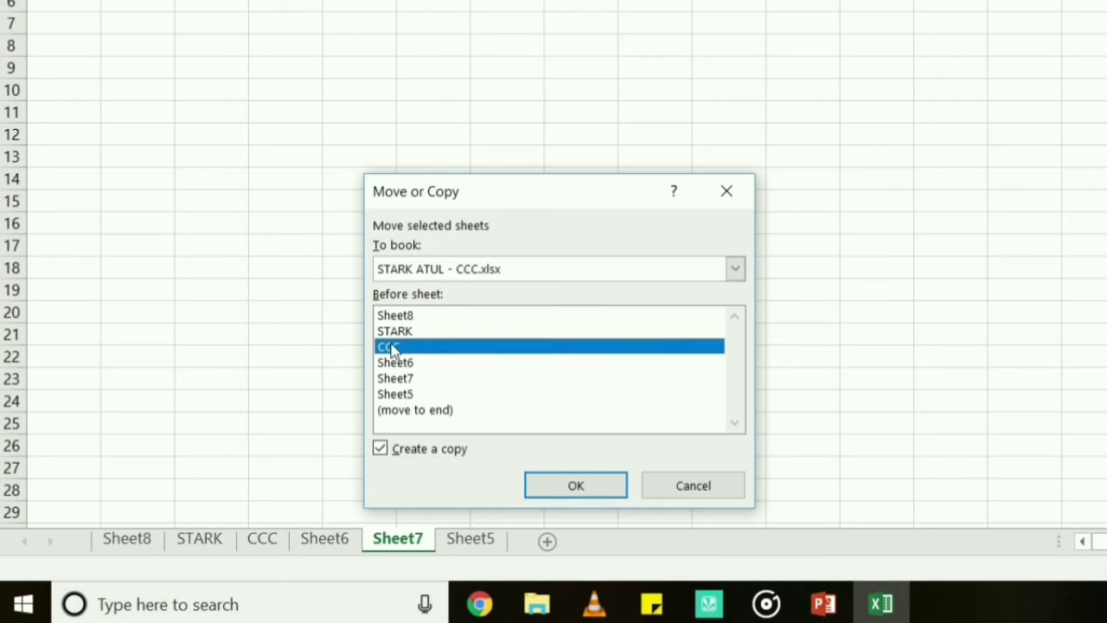
click(575, 481)
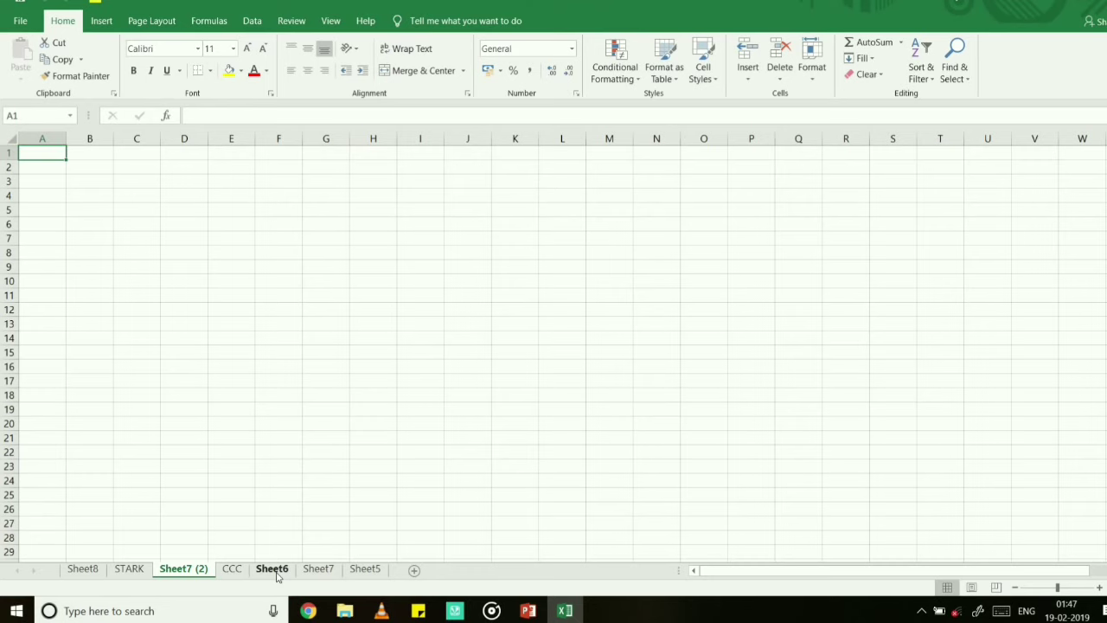
Step: Give the STARK sheet tab the standard Red colour, then view CCC
click(122, 568)
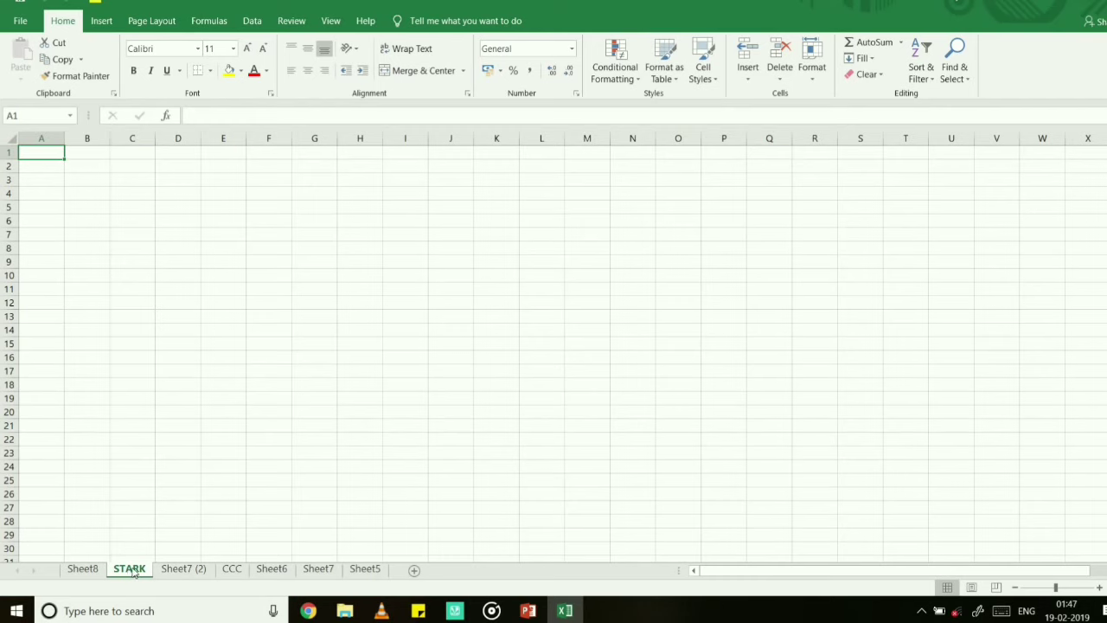
right_click(134, 573)
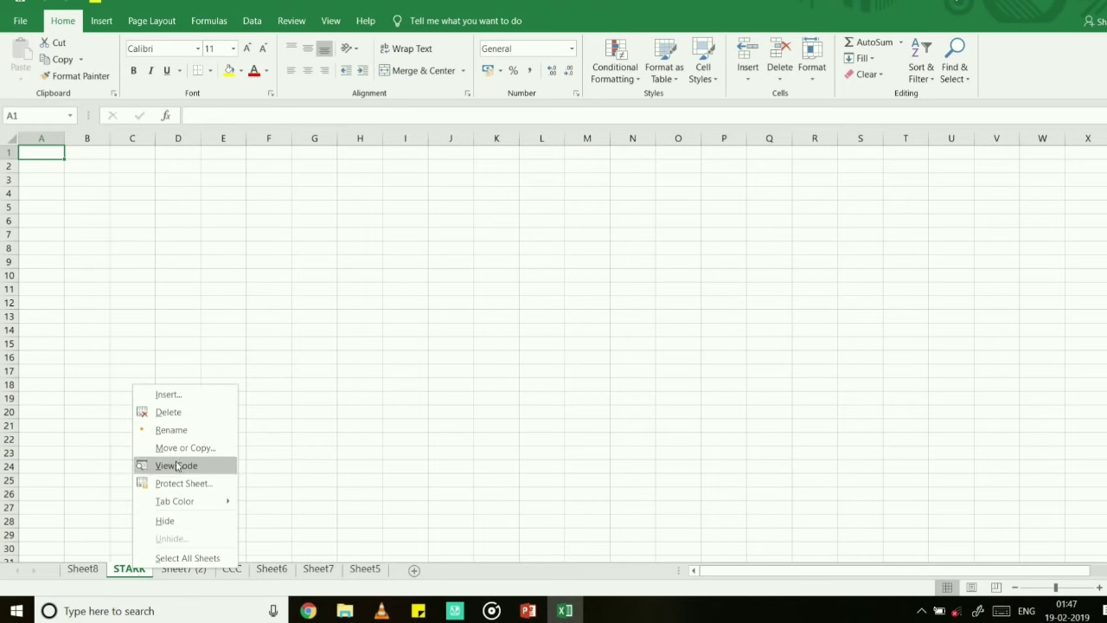
mouse_move(175, 502)
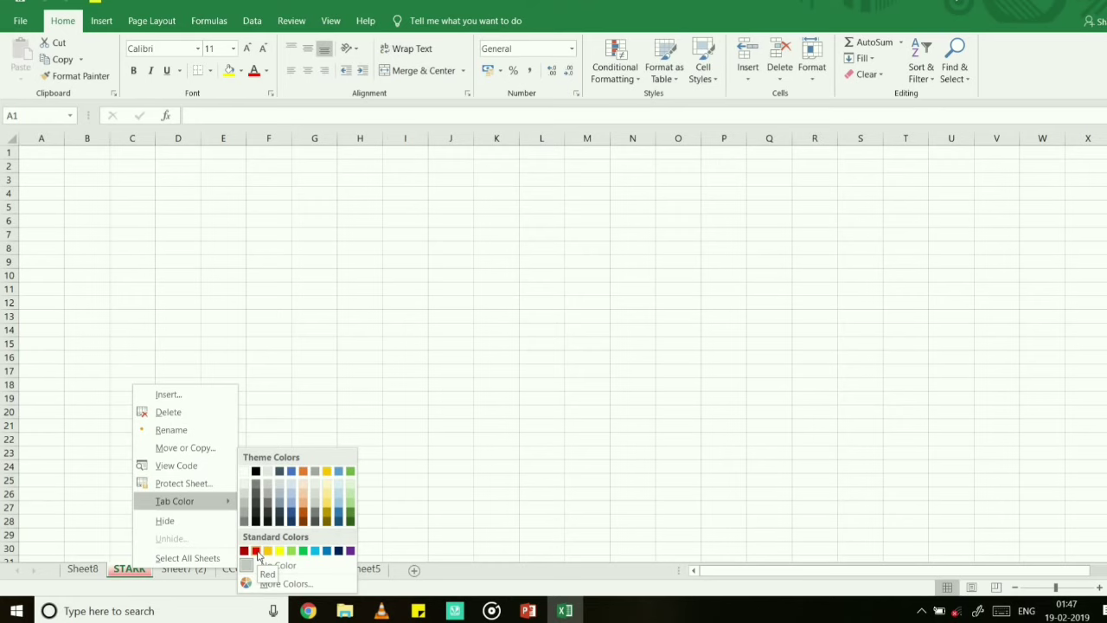
click(257, 554)
click(183, 520)
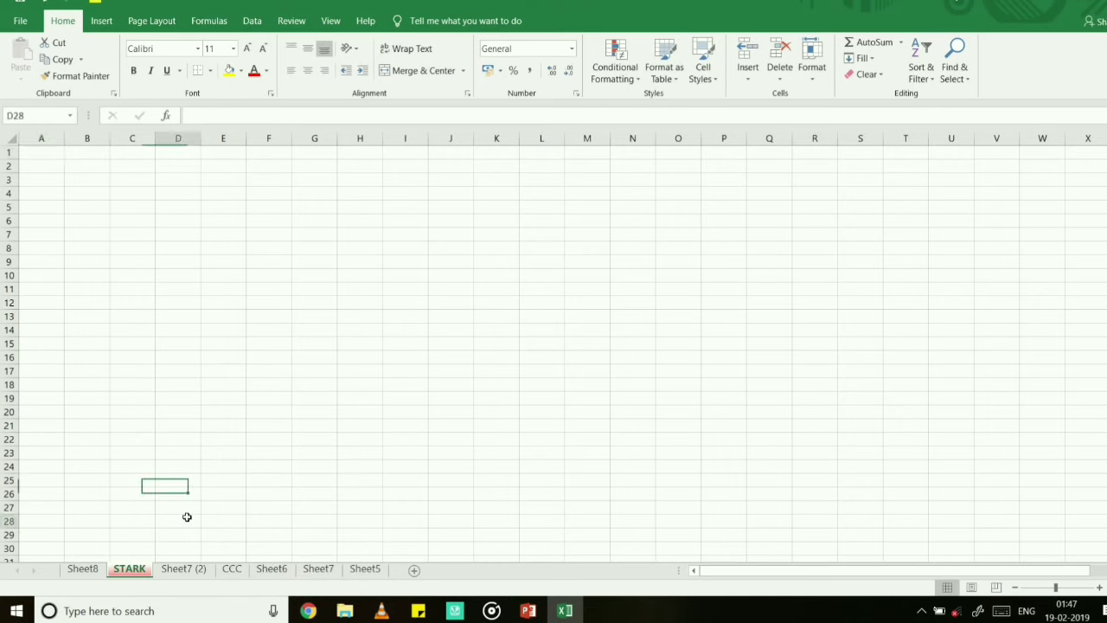
click(128, 495)
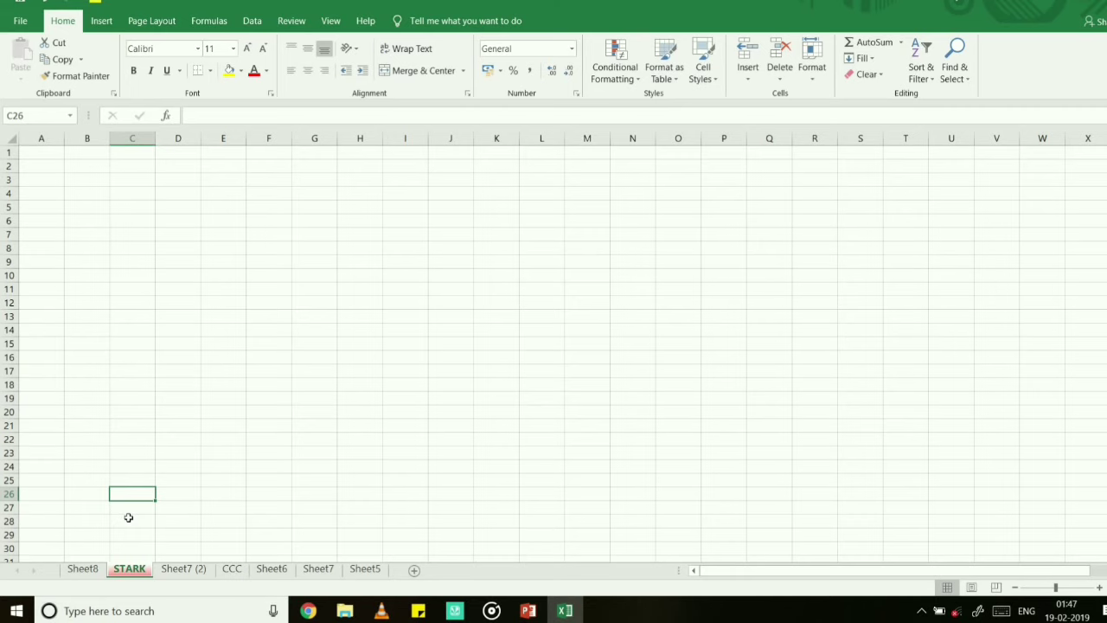
click(232, 570)
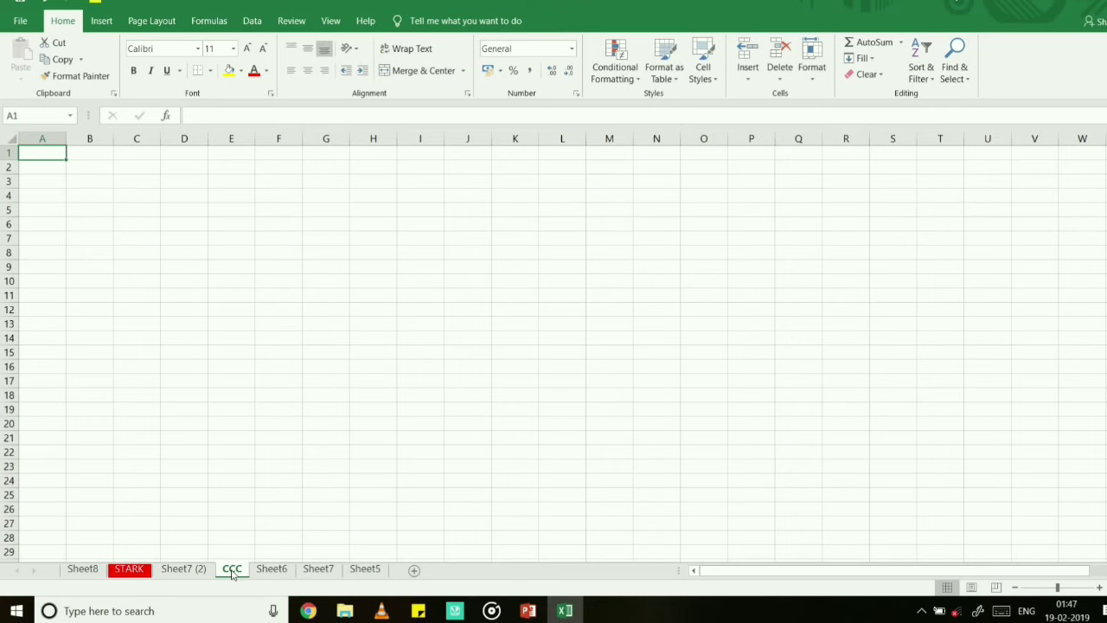
Step: Set the CCC tab to standard Green, then view Sheet6 to reveal it
right_click(232, 571)
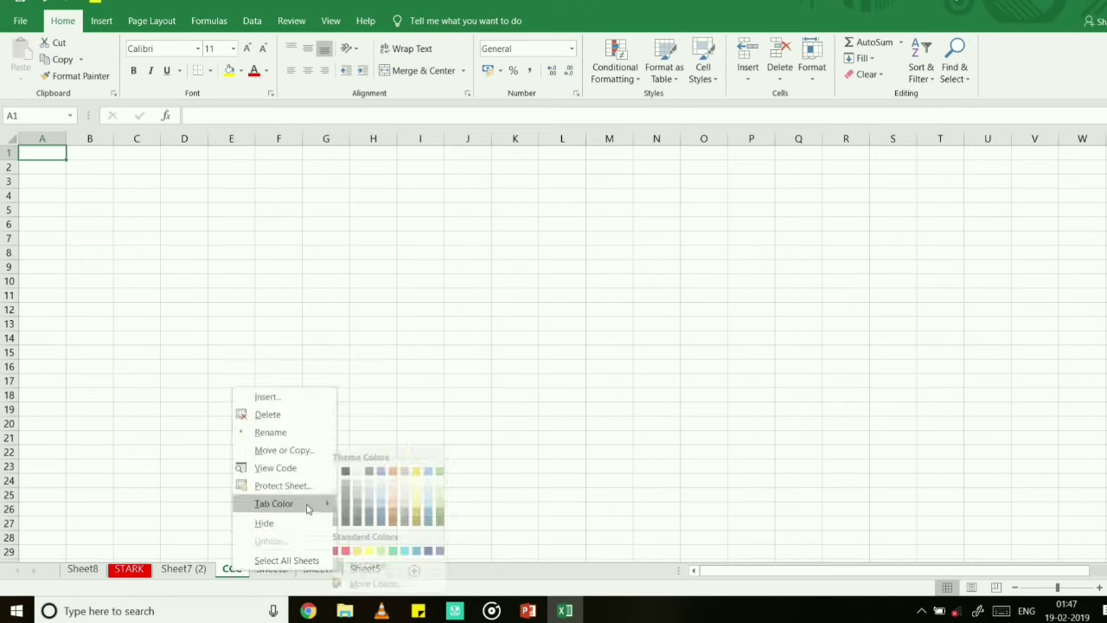
mouse_move(274, 503)
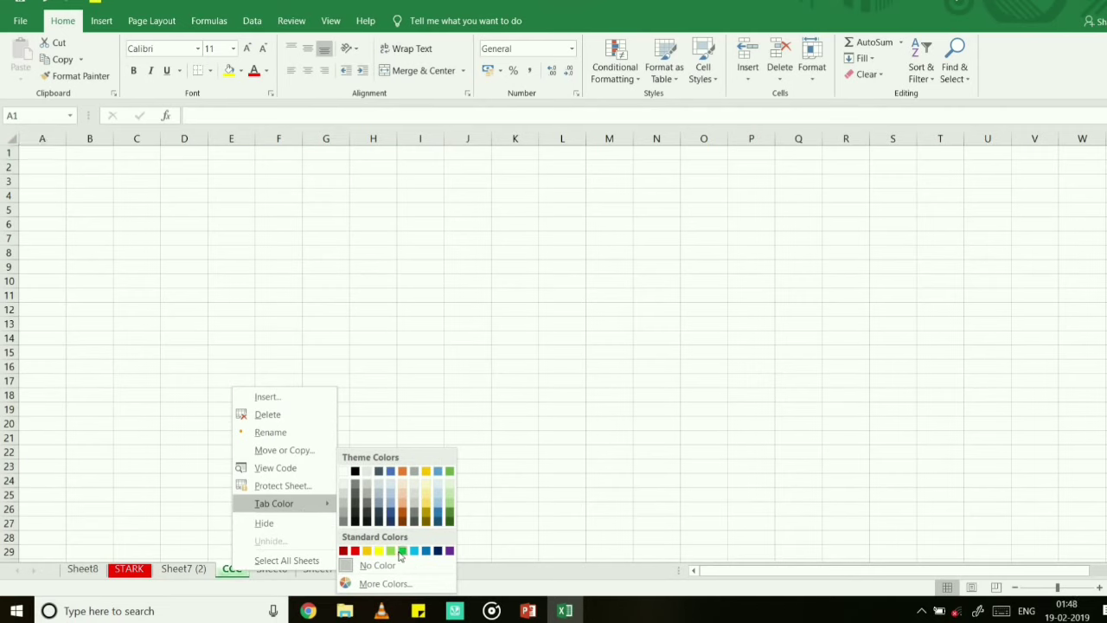
click(390, 551)
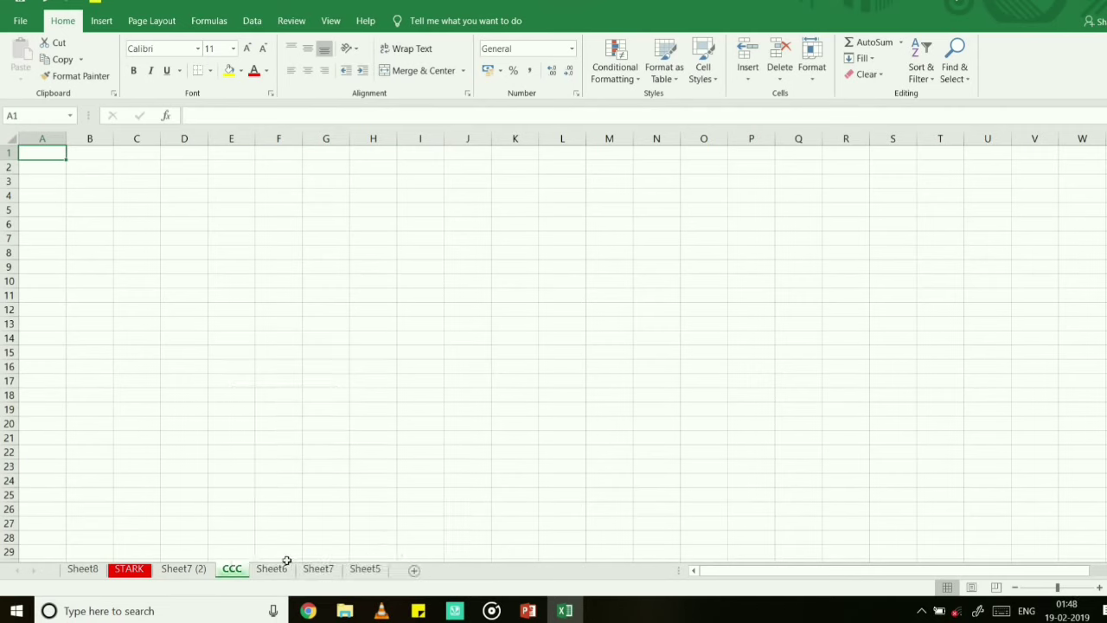
click(277, 524)
click(271, 569)
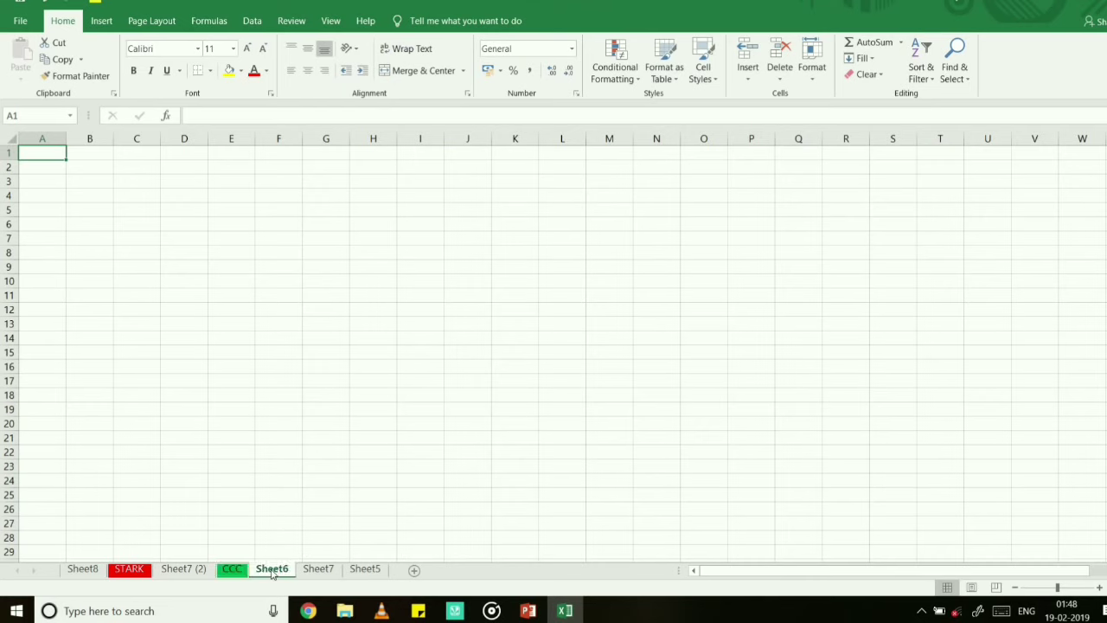